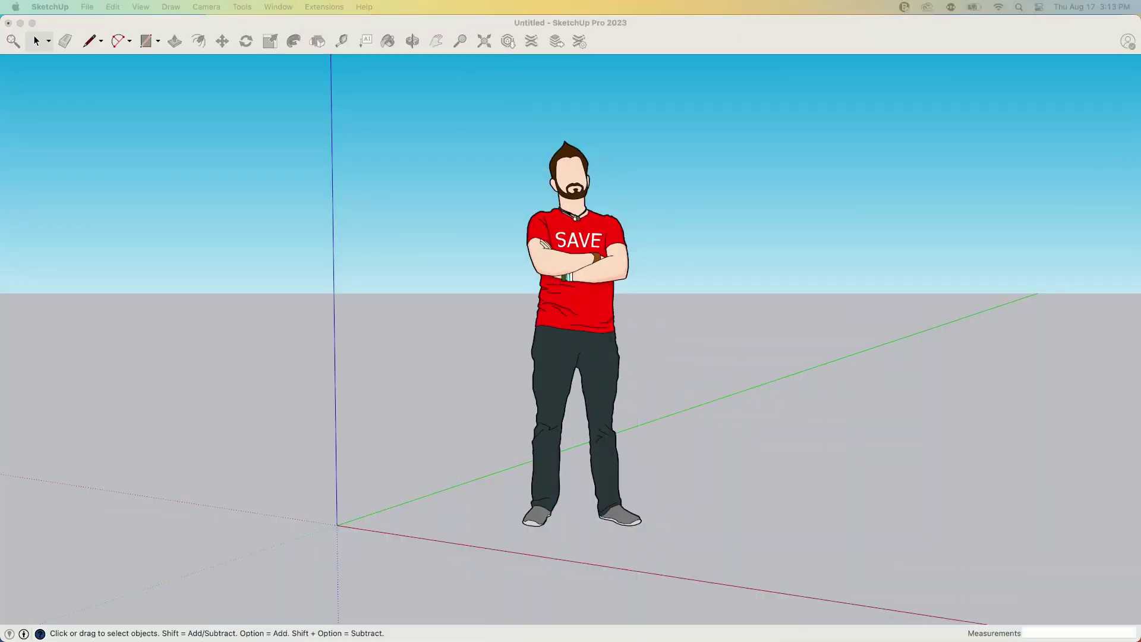
- Orbit and zoom the view down onto the ground to frame the axis origin closely
{"action": "left_click", "coordinate": [385, 329]}
{"action": "mouse_move", "coordinate": [344, 521]}
{"action": "middle_mouse_down"}
{"action": "mouse_move", "coordinate": [327, 571]}
{"action": "mouse_move", "coordinate": [341, 526]}
{"action": "middle_mouse_up"}
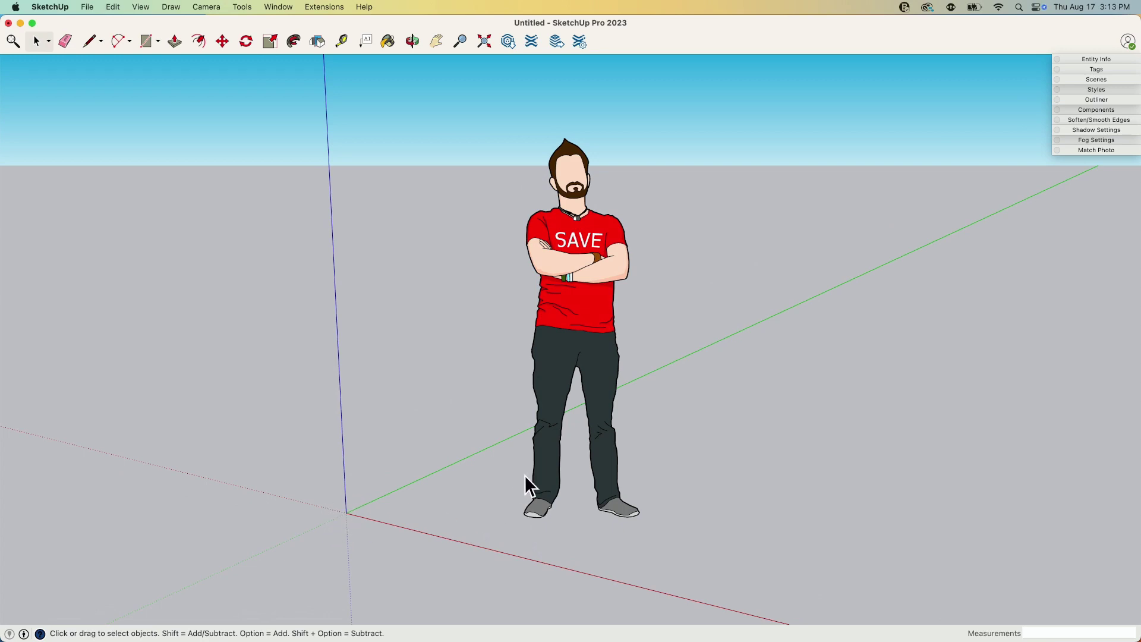
{"action": "scroll", "coordinate": [362, 502], "scroll_direction": "up", "scroll_amount": 3}
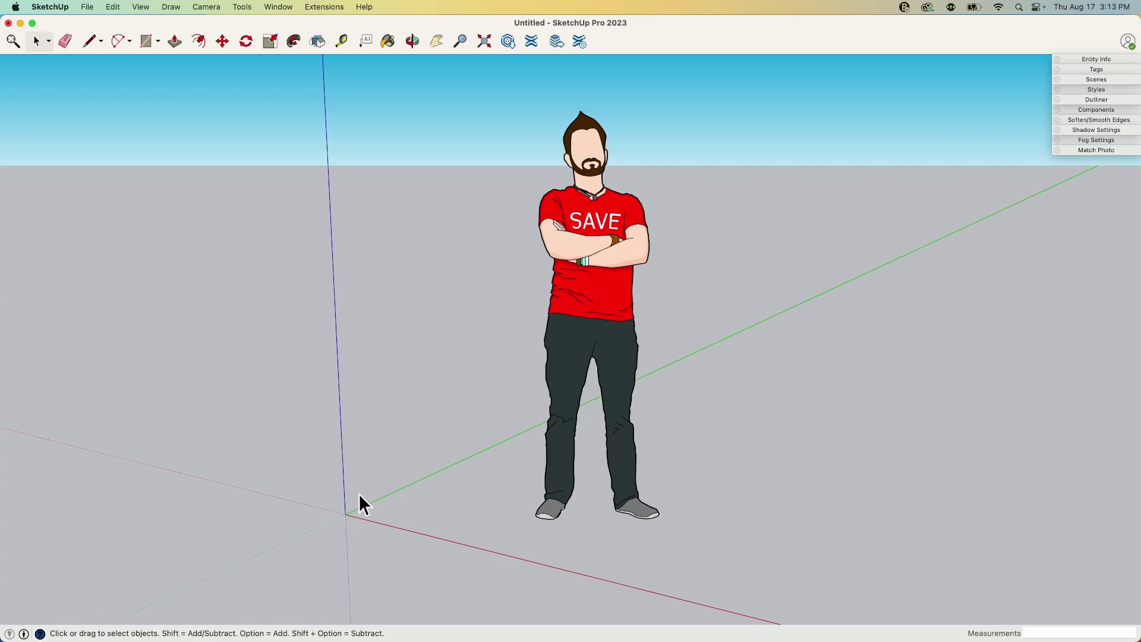
{"action": "scroll", "coordinate": [416, 511], "scroll_direction": "down", "scroll_amount": 2}
{"action": "scroll", "coordinate": [260, 499], "scroll_direction": "down", "scroll_amount": 2}
{"action": "middle_click_drag", "start_coordinate": [260, 499], "coordinate": [574, 464]}
{"action": "scroll", "coordinate": [695, 377], "scroll_direction": "down", "scroll_amount": 1}
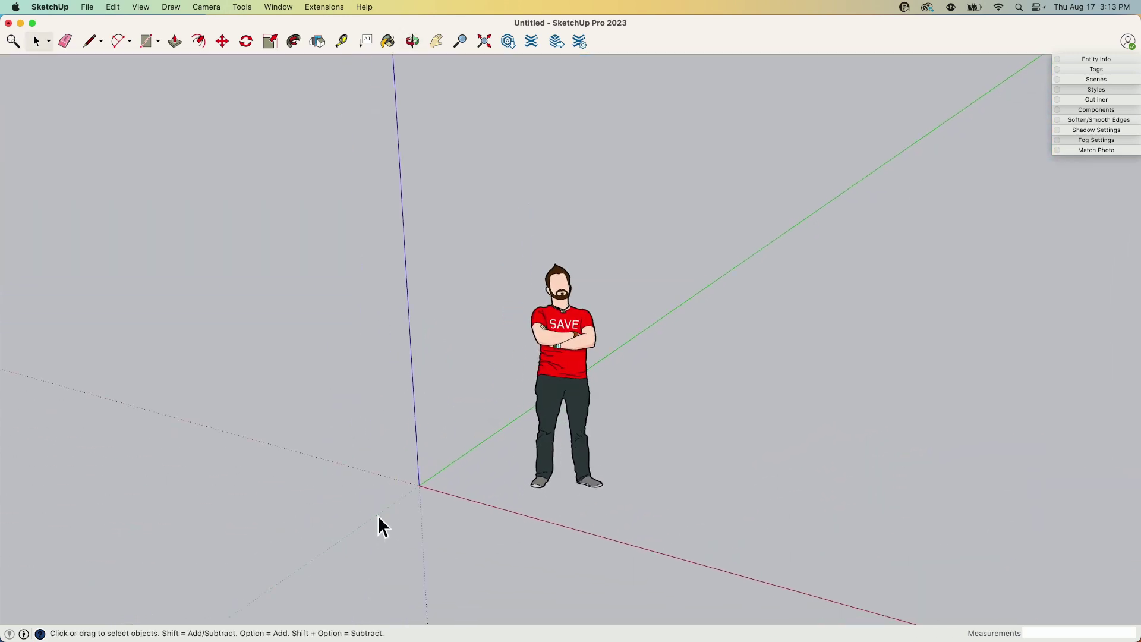
{"action": "scroll", "coordinate": [381, 517], "scroll_direction": "up", "scroll_amount": 3}
{"action": "scroll", "coordinate": [393, 522], "scroll_direction": "up", "scroll_amount": 2}
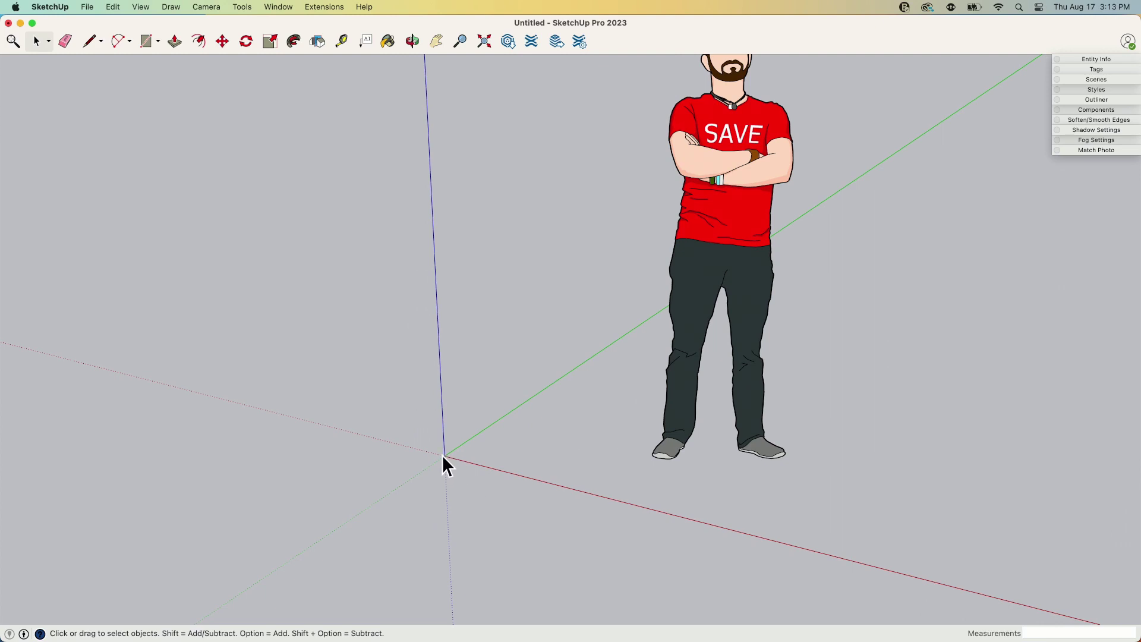
{"action": "middle_click_drag", "start_coordinate": [431, 451], "coordinate": [509, 446]}
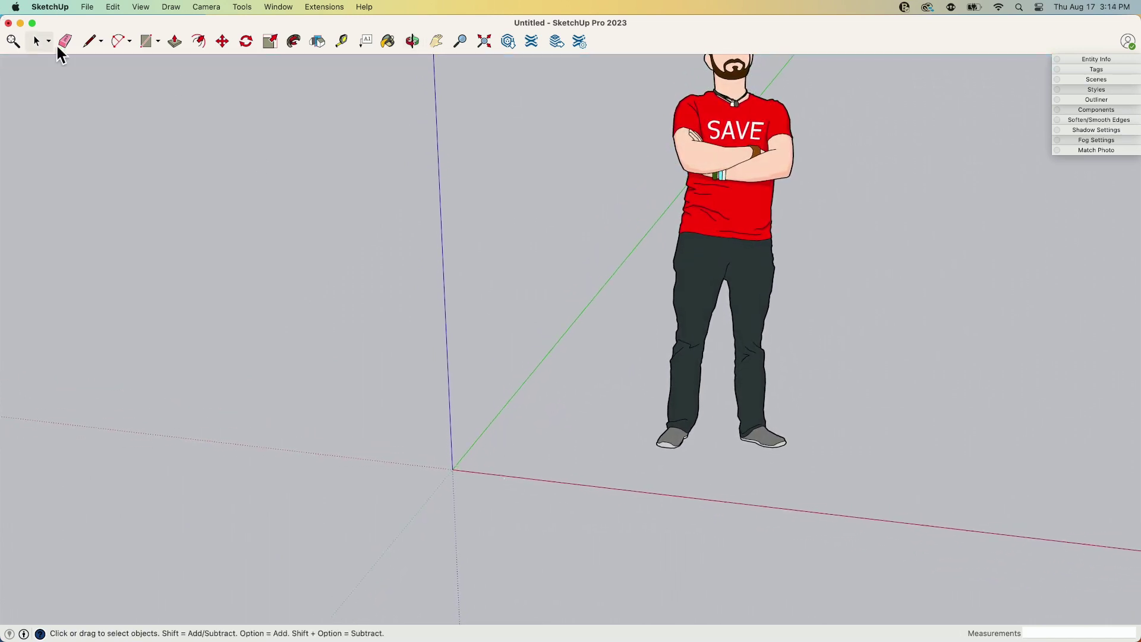
- Draw a closed loop from the origin: 24 along red, then along green, straight up, back to origin
{"action": "left_click", "coordinate": [89, 42]}
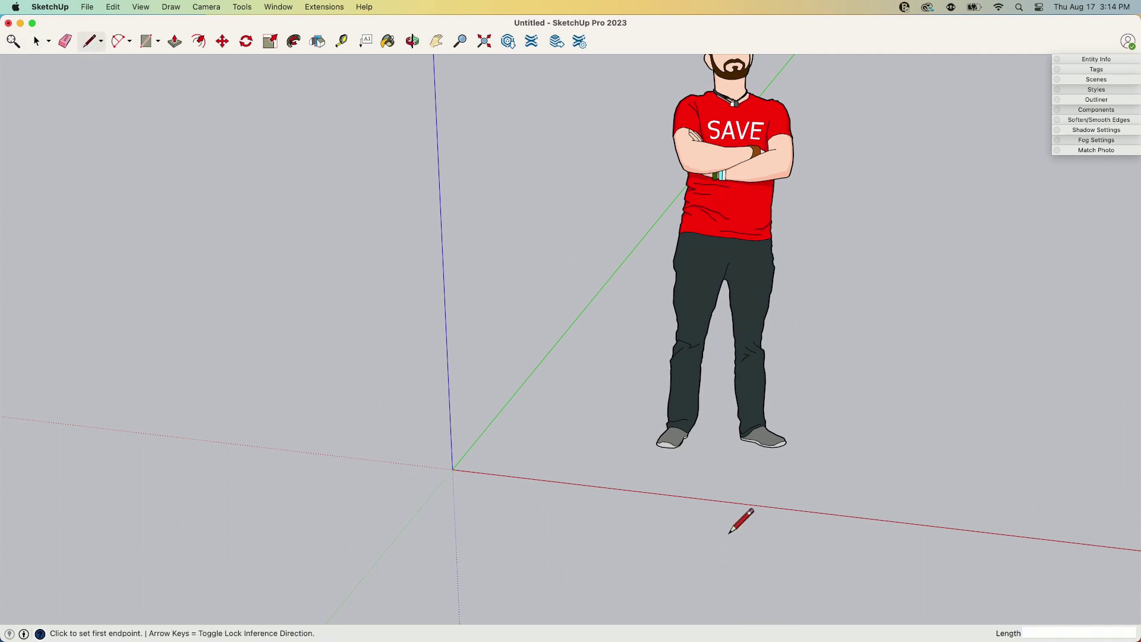
{"action": "left_click", "coordinate": [452, 469]}
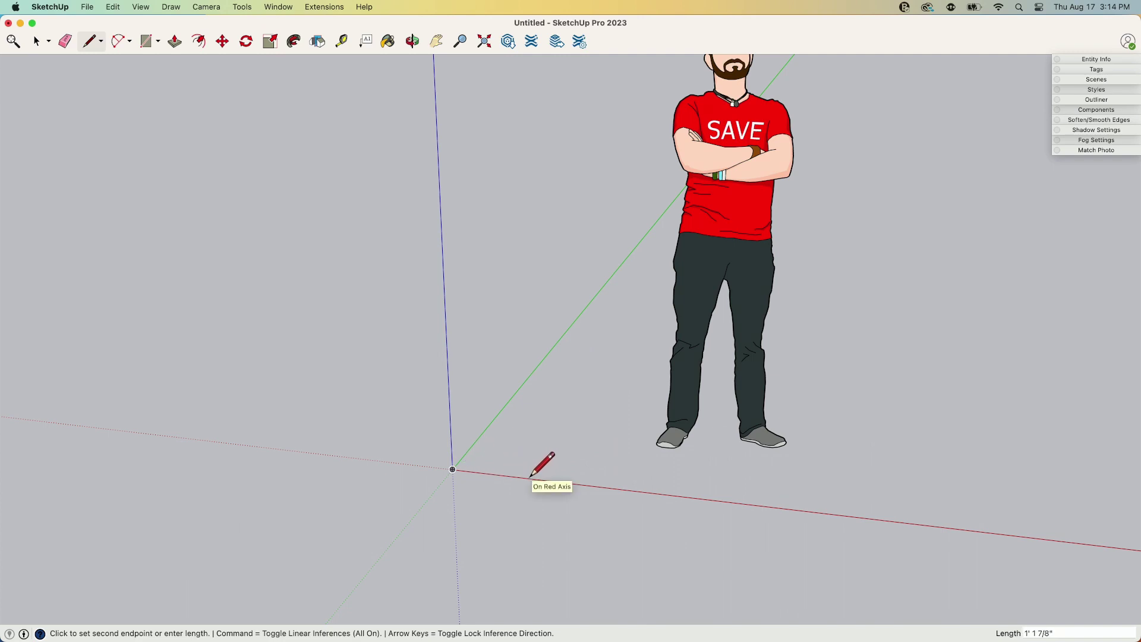
{"action": "key", "text": "Return"}
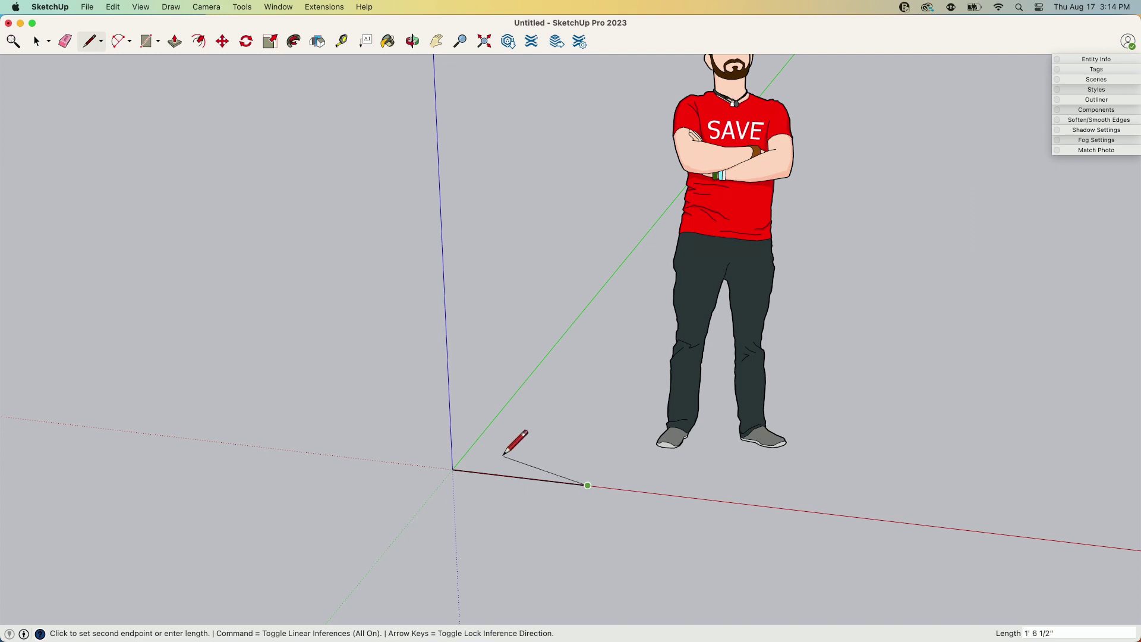
{"action": "left_click", "coordinate": [616, 428]}
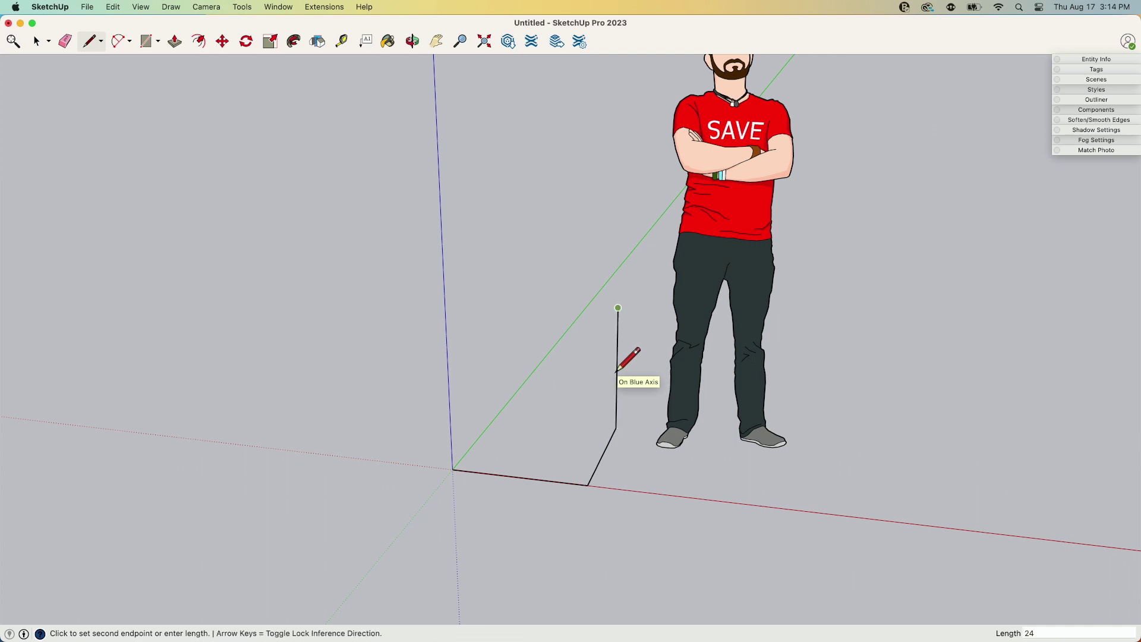
{"action": "left_click", "coordinate": [615, 306]}
{"action": "mouse_move", "coordinate": [575, 365]}
{"action": "middle_mouse_down"}
{"action": "mouse_move", "coordinate": [619, 344]}
{"action": "mouse_move", "coordinate": [609, 288]}
{"action": "mouse_move", "coordinate": [588, 314]}
{"action": "mouse_move", "coordinate": [436, 390]}
{"action": "middle_mouse_up"}
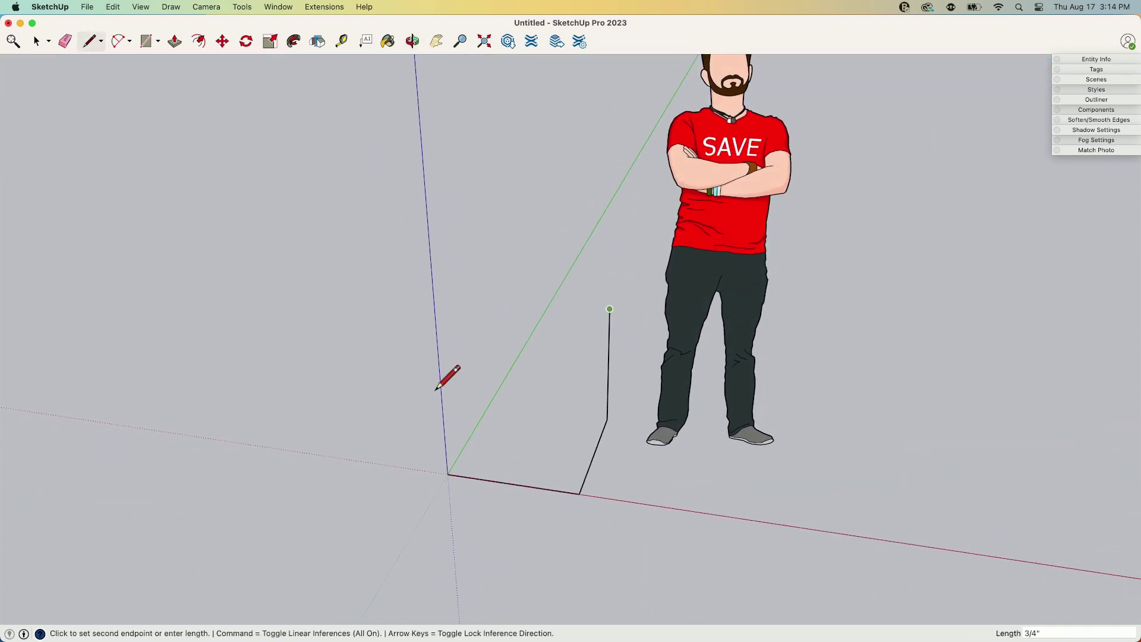
{"action": "left_click", "coordinate": [447, 474]}
{"action": "mouse_move", "coordinate": [443, 476]}
{"action": "middle_mouse_down"}
{"action": "mouse_move", "coordinate": [394, 492]}
{"action": "mouse_move", "coordinate": [632, 454]}
{"action": "middle_mouse_up"}
{"action": "key", "text": "e"}
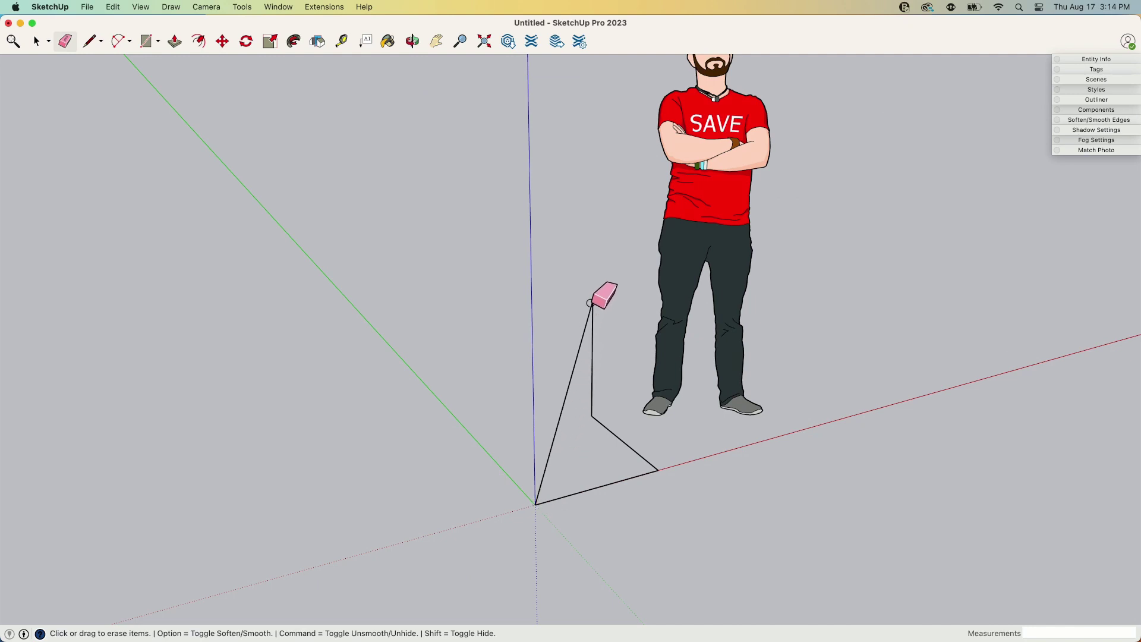
- Erase all four edges of the loop, leaving only the axes and scale figure
{"action": "mouse_move", "coordinate": [610, 420]}
{"action": "middle_mouse_down"}
{"action": "mouse_move", "coordinate": [321, 438]}
{"action": "mouse_move", "coordinate": [334, 463]}
{"action": "middle_mouse_up"}
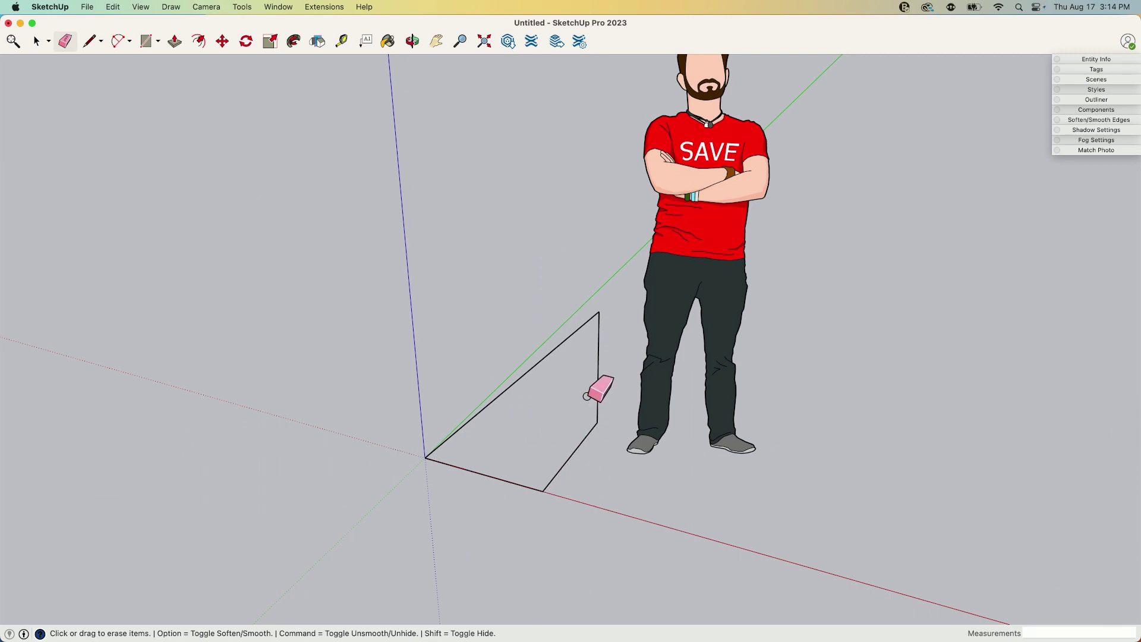
{"action": "mouse_move", "coordinate": [598, 401]}
{"action": "left_mouse_down"}
{"action": "mouse_move", "coordinate": [590, 435]}
{"action": "mouse_move", "coordinate": [508, 491]}
{"action": "mouse_move", "coordinate": [452, 409]}
{"action": "mouse_move", "coordinate": [419, 497]}
{"action": "left_mouse_up"}
{"action": "middle_click_drag", "start_coordinate": [419, 497], "coordinate": [479, 508]}
{"action": "key", "text": "l"}
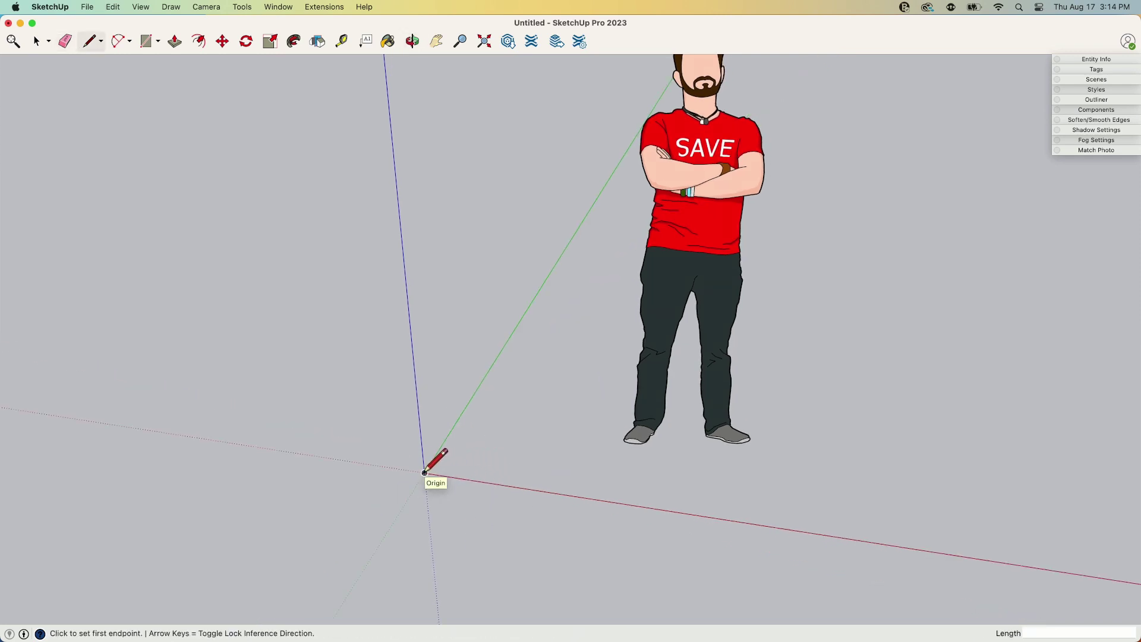
- Draw one edge from the origin to the absolute point [24,24,24], cancelling any follow-on segment
{"action": "left_click", "coordinate": [424, 472]}
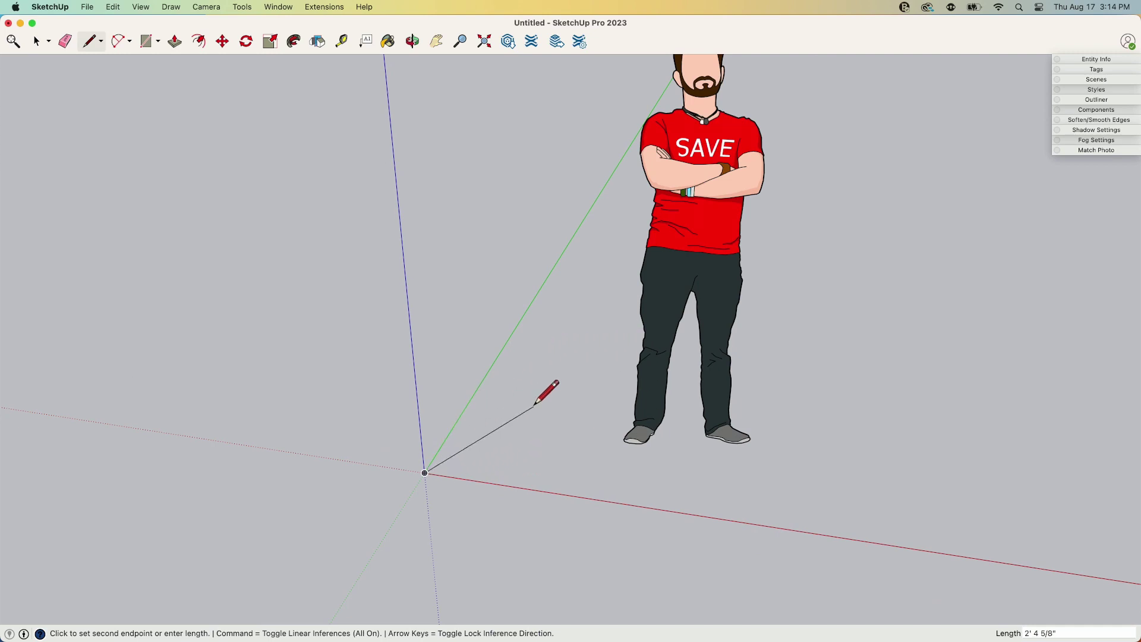
{"action": "type", "text": "[]"}
{"action": "type", "text": "24"}
{"action": "type", "text": ",24,24"}
{"action": "key", "text": "Return"}
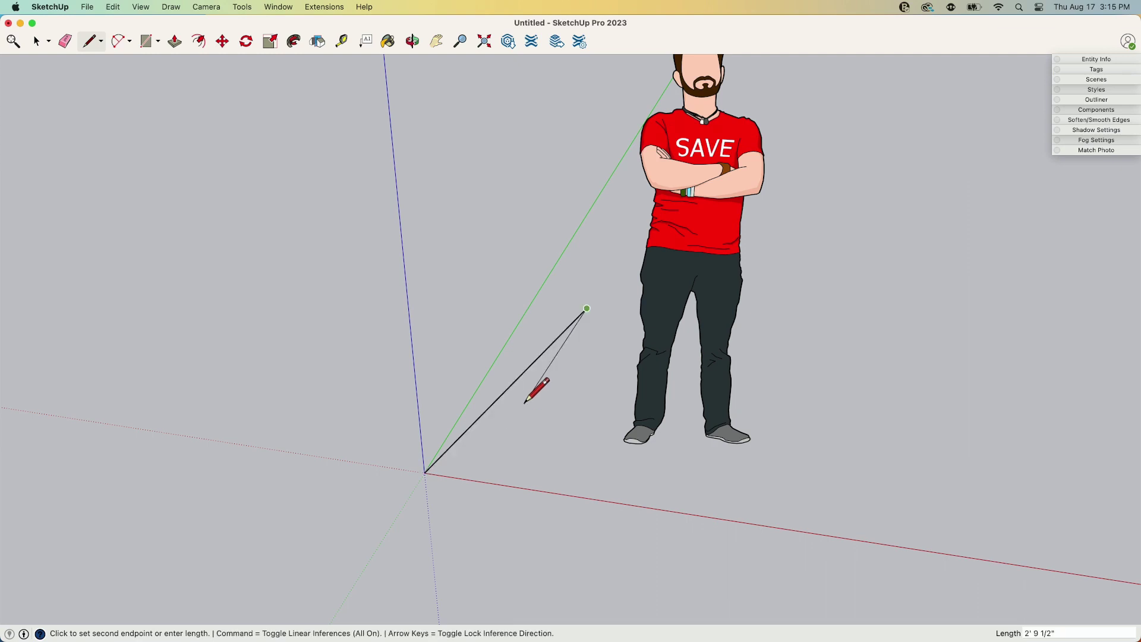
{"action": "mouse_move", "coordinate": [476, 288]}
{"action": "middle_mouse_down"}
{"action": "mouse_move", "coordinate": [666, 269]}
{"action": "mouse_move", "coordinate": [700, 102]}
{"action": "mouse_move", "coordinate": [389, 178]}
{"action": "mouse_move", "coordinate": [433, 300]}
{"action": "middle_mouse_up"}
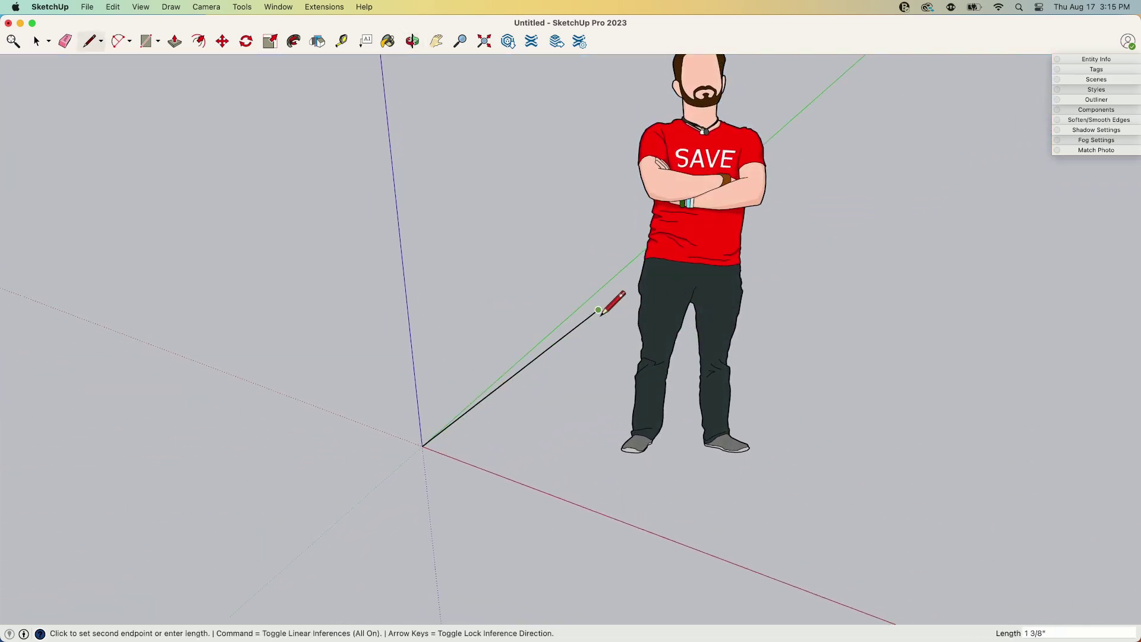
{"action": "mouse_move", "coordinate": [601, 309]}
{"action": "middle_mouse_down"}
{"action": "mouse_move", "coordinate": [552, 373]}
{"action": "mouse_move", "coordinate": [636, 320]}
{"action": "middle_mouse_up"}
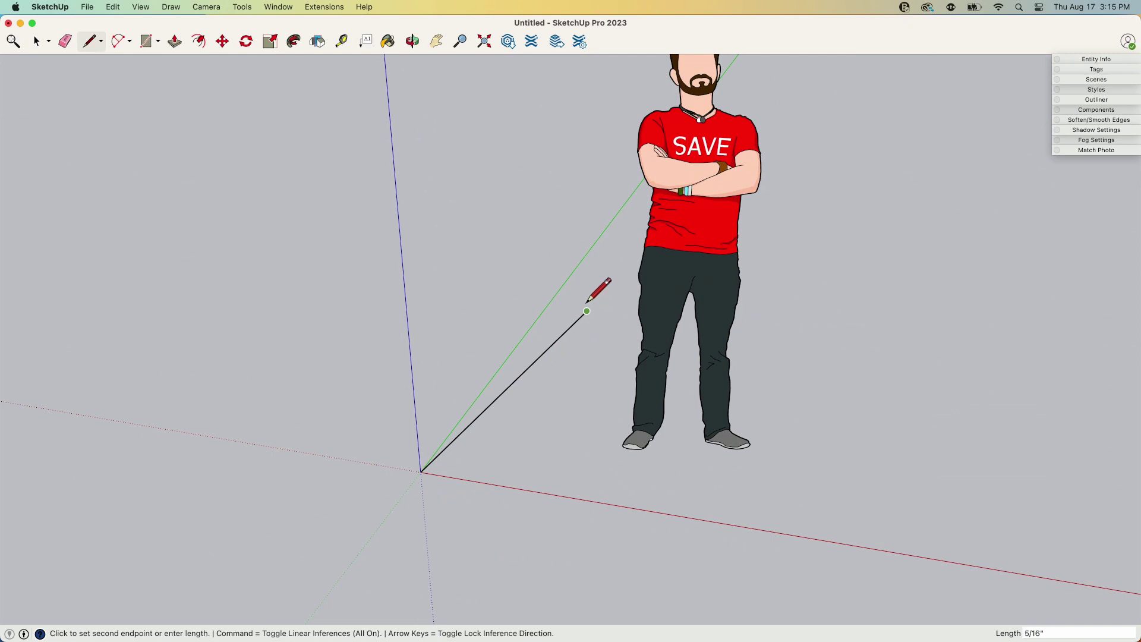
{"action": "left_click", "coordinate": [580, 312]}
{"action": "mouse_move", "coordinate": [580, 426]}
{"action": "middle_mouse_down"}
{"action": "mouse_move", "coordinate": [489, 461]}
{"action": "mouse_move", "coordinate": [604, 447]}
{"action": "mouse_move", "coordinate": [543, 413]}
{"action": "middle_mouse_up"}
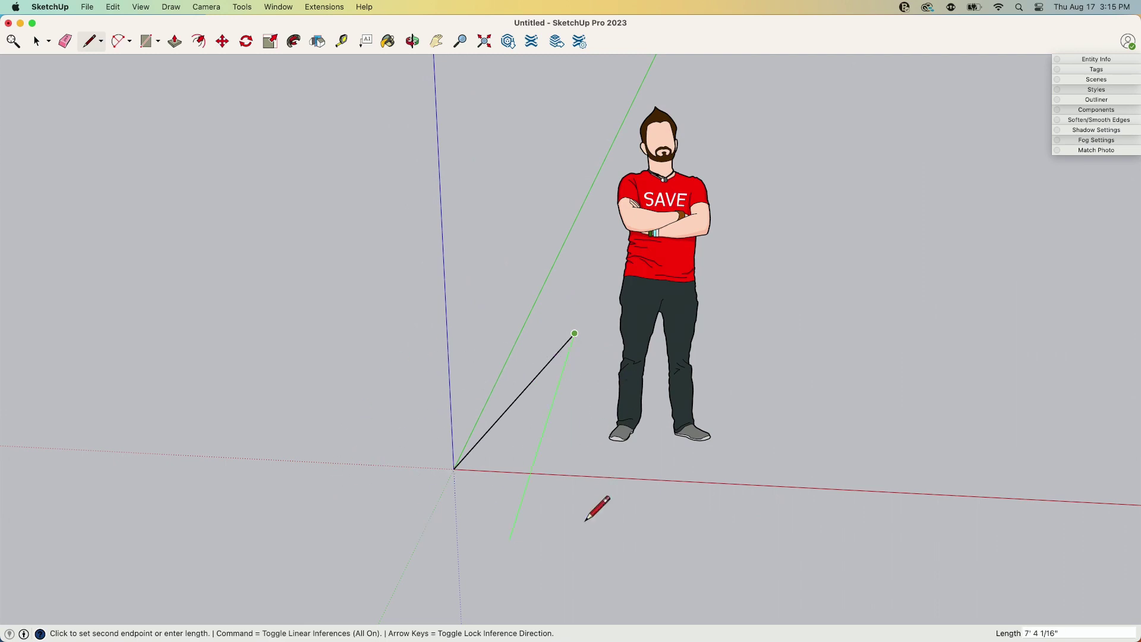
{"action": "key", "text": "Escape"}
- Draw an edge from the origin to the absolute point [-24,24,80]
{"action": "left_click", "coordinate": [454, 468]}
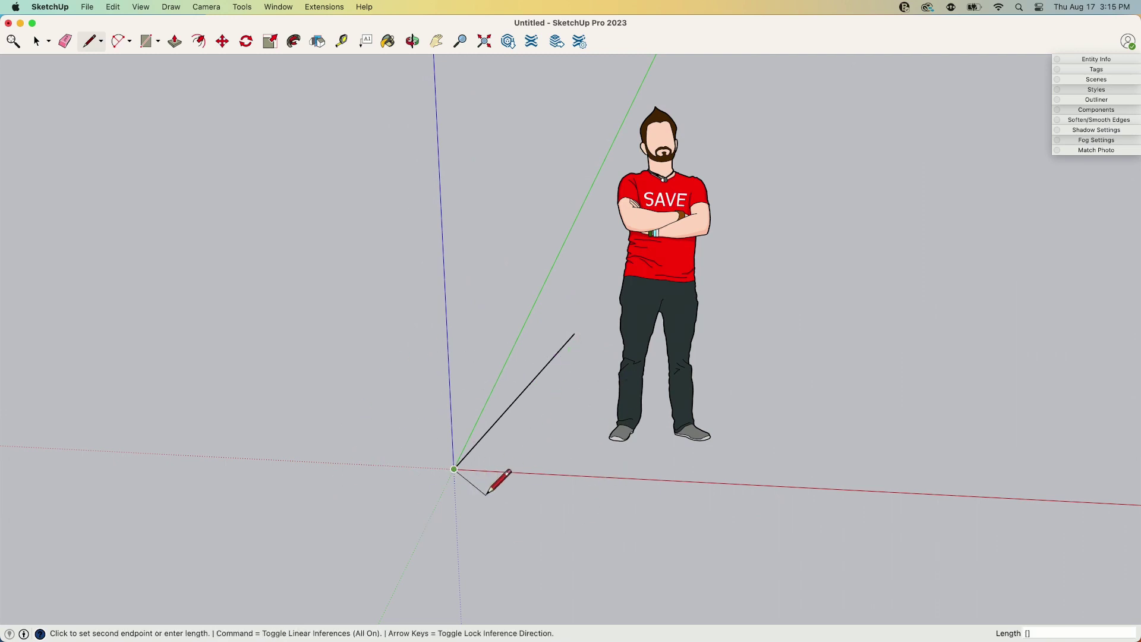
{"action": "type", "text": "[-24,24,80]"}
{"action": "key", "text": "Return"}
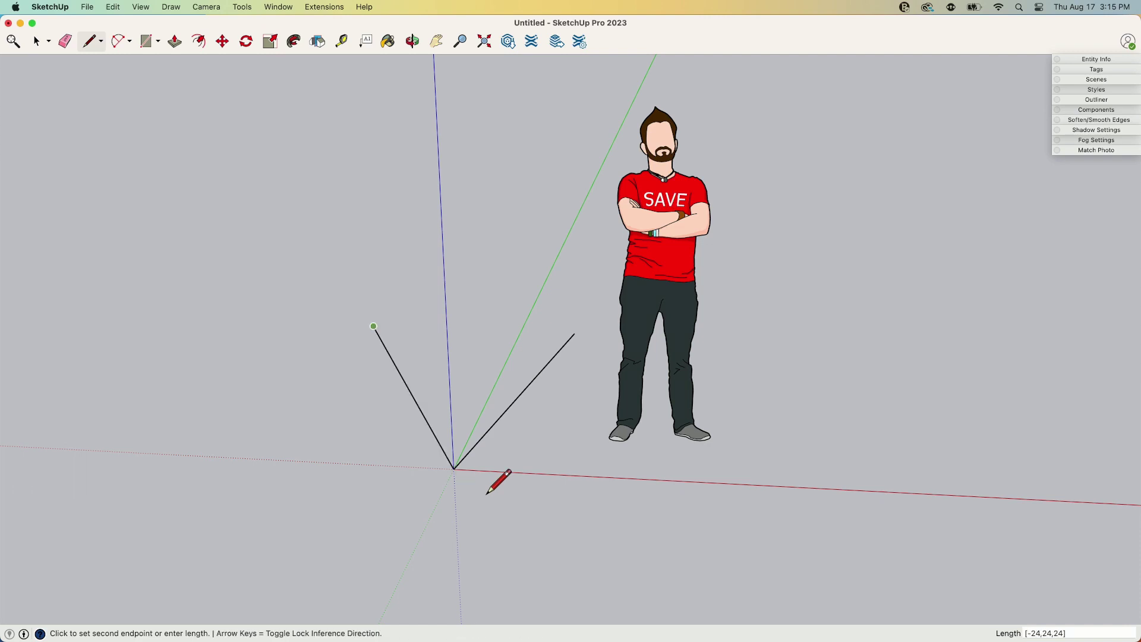
{"action": "middle_click_drag", "start_coordinate": [448, 426], "coordinate": [499, 473]}
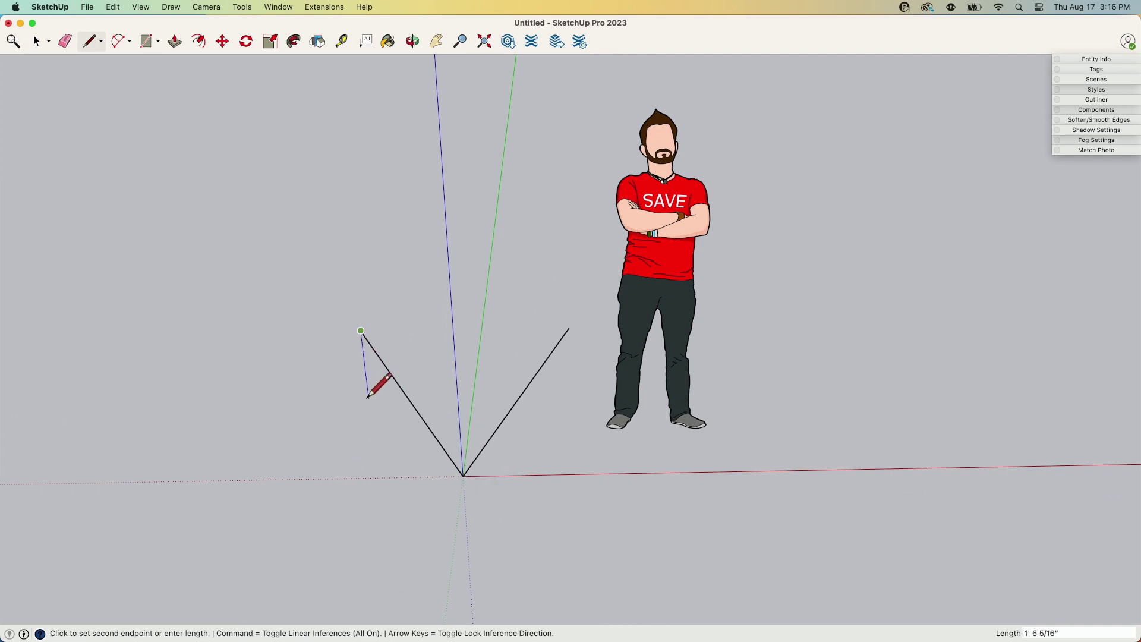
{"action": "middle_click_drag", "start_coordinate": [450, 407], "coordinate": [453, 452]}
{"action": "key", "text": "Escape"}
- Add two more origin edges ending at [-24,-24,24] and [24,-24,24]
{"action": "left_click", "coordinate": [449, 453]}
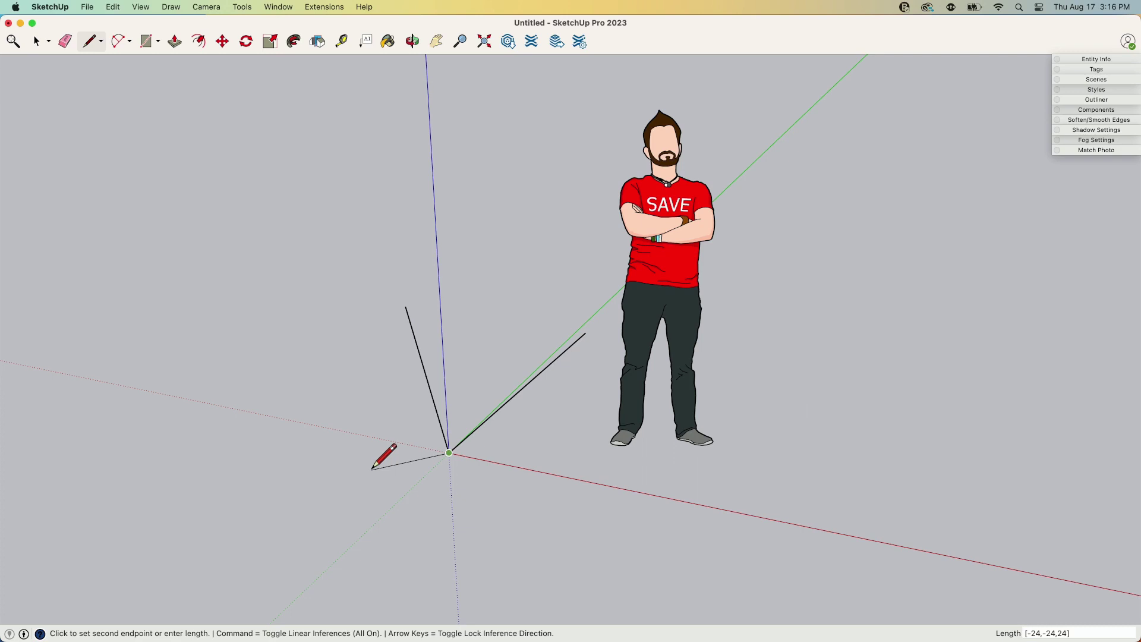
{"action": "key", "text": "Return"}
{"action": "middle_click_drag", "start_coordinate": [467, 433], "coordinate": [548, 514]}
{"action": "left_click", "coordinate": [473, 477]}
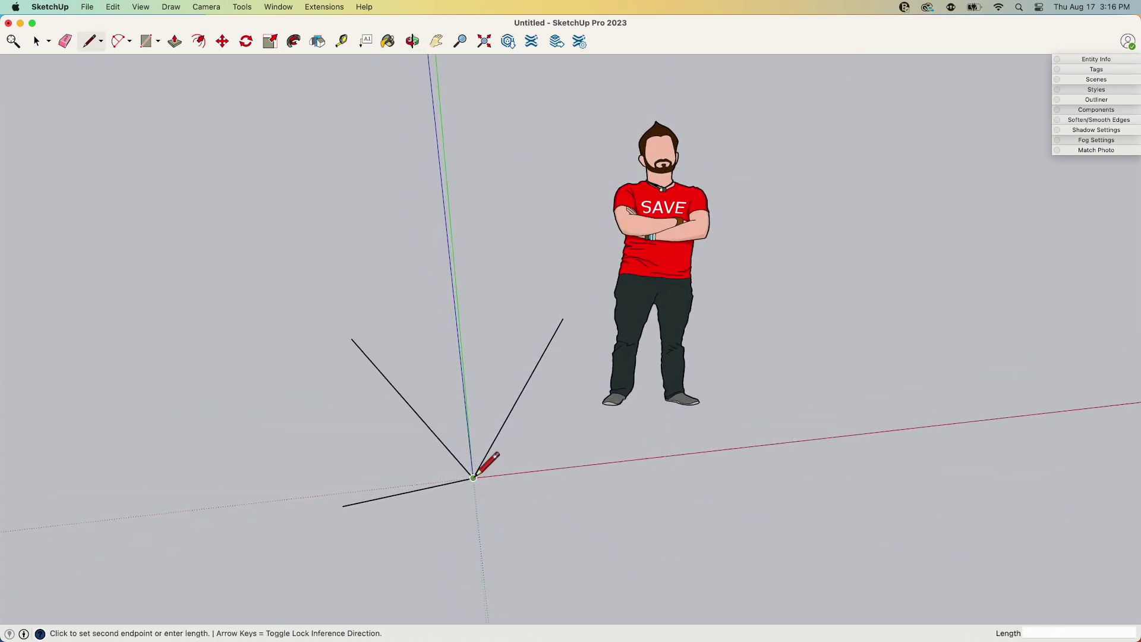
{"action": "type", "text": "["}
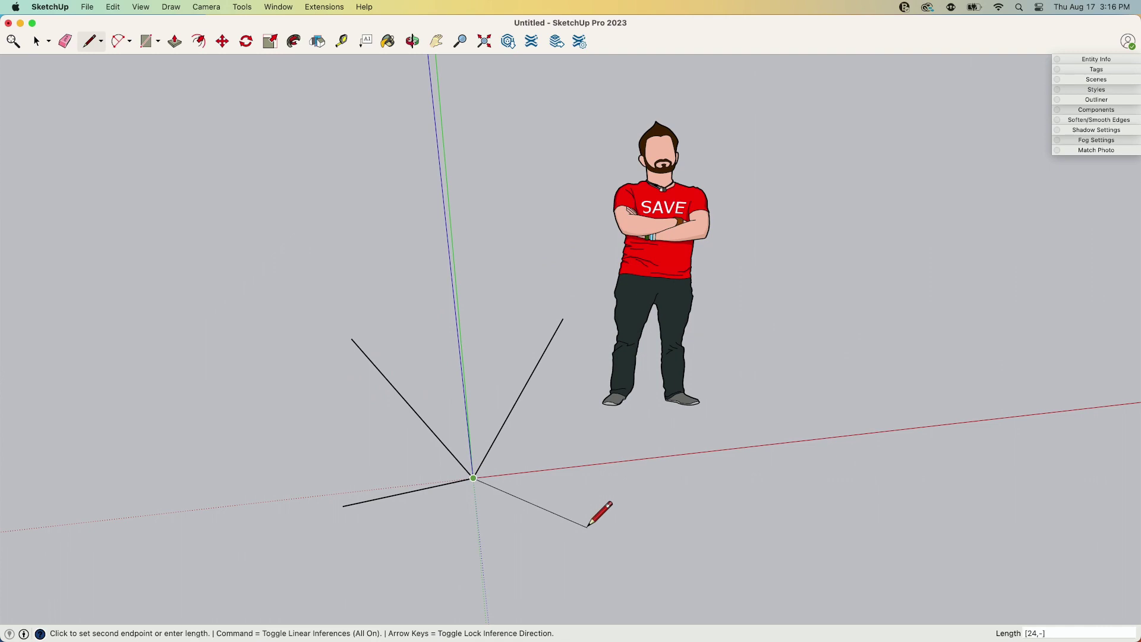
{"action": "type", "text": "24,-24,24]"}
{"action": "key", "text": "Return"}
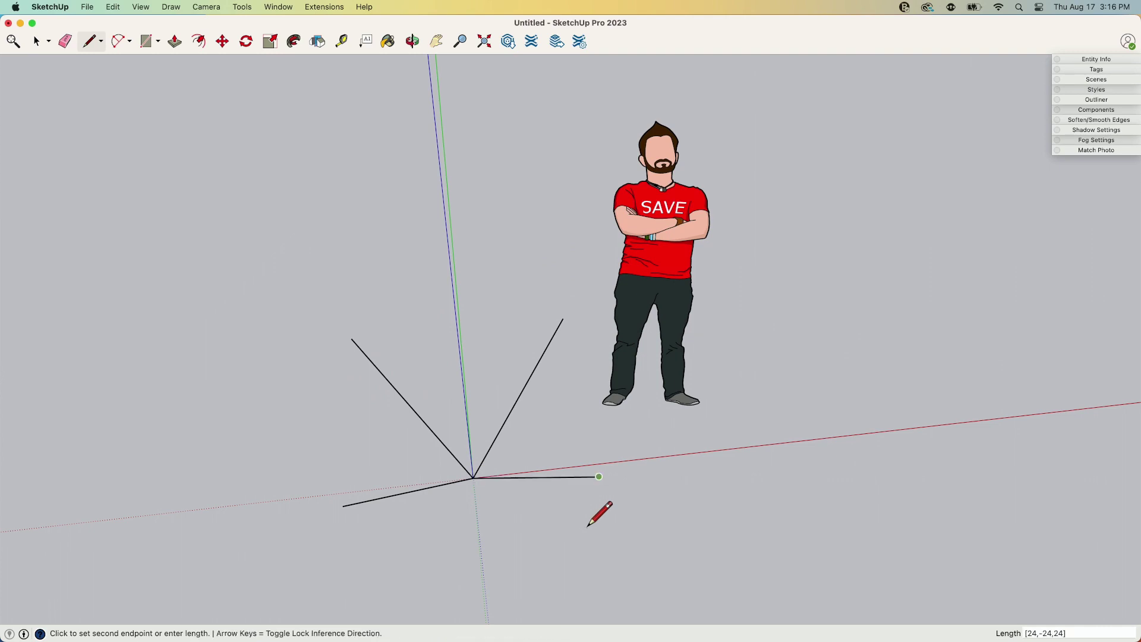
{"action": "middle_click_drag", "start_coordinate": [137, 366], "coordinate": [433, 433]}
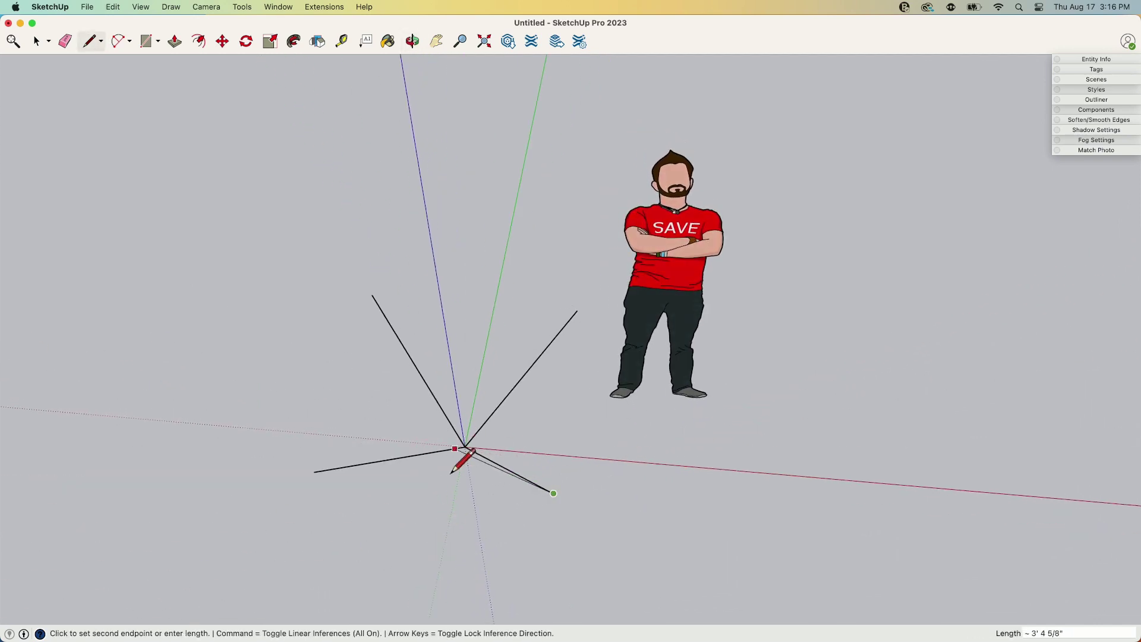
{"action": "mouse_move", "coordinate": [502, 530]}
{"action": "middle_mouse_down"}
{"action": "mouse_move", "coordinate": [461, 408]}
{"action": "mouse_move", "coordinate": [422, 218]}
{"action": "mouse_move", "coordinate": [303, 173]}
{"action": "mouse_move", "coordinate": [33, 186]}
{"action": "mouse_move", "coordinate": [836, 266]}
{"action": "mouse_move", "coordinate": [703, 306]}
{"action": "mouse_move", "coordinate": [298, 344]}
{"action": "mouse_move", "coordinate": [419, 470]}
{"action": "mouse_move", "coordinate": [323, 247]}
{"action": "mouse_move", "coordinate": [242, 372]}
{"action": "mouse_move", "coordinate": [338, 319]}
{"action": "mouse_move", "coordinate": [743, 341]}
{"action": "mouse_move", "coordinate": [511, 380]}
{"action": "mouse_move", "coordinate": [196, 410]}
{"action": "mouse_move", "coordinate": [606, 403]}
{"action": "mouse_move", "coordinate": [397, 382]}
{"action": "middle_mouse_up"}
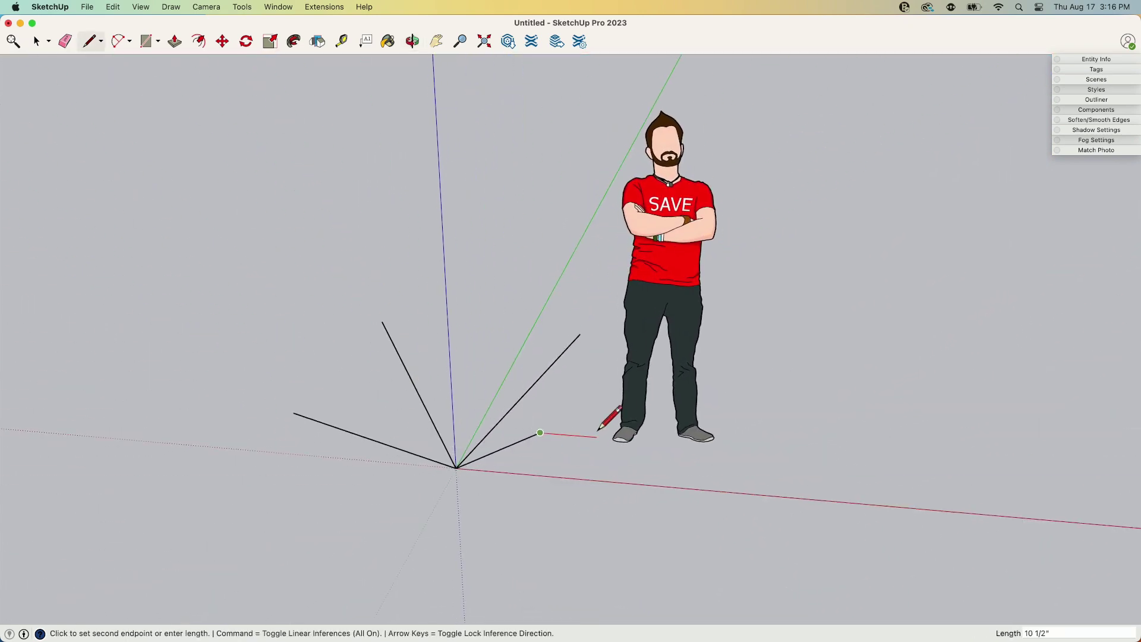
- Erase the scale figure and start a new line at a free point right of the radiating edges
{"action": "key", "text": "e"}
{"action": "left_click", "coordinate": [625, 280]}
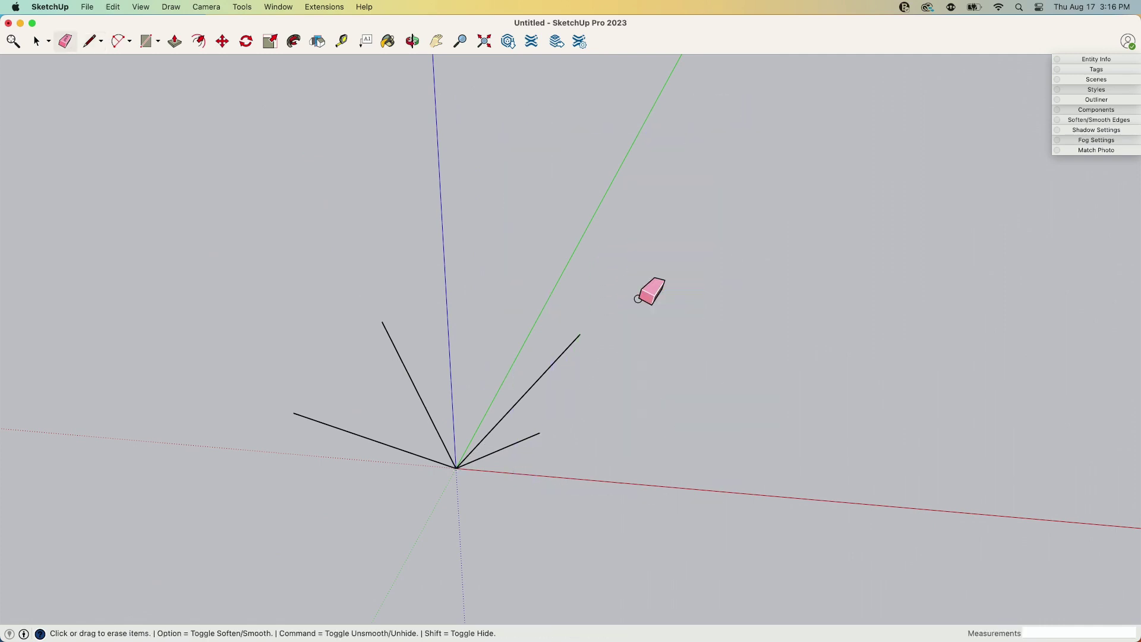
{"action": "mouse_move", "coordinate": [502, 298]}
{"action": "middle_mouse_down"}
{"action": "mouse_move", "coordinate": [746, 366]}
{"action": "mouse_move", "coordinate": [736, 462]}
{"action": "middle_mouse_up"}
{"action": "key", "text": "l"}
{"action": "left_click", "coordinate": [834, 316]}
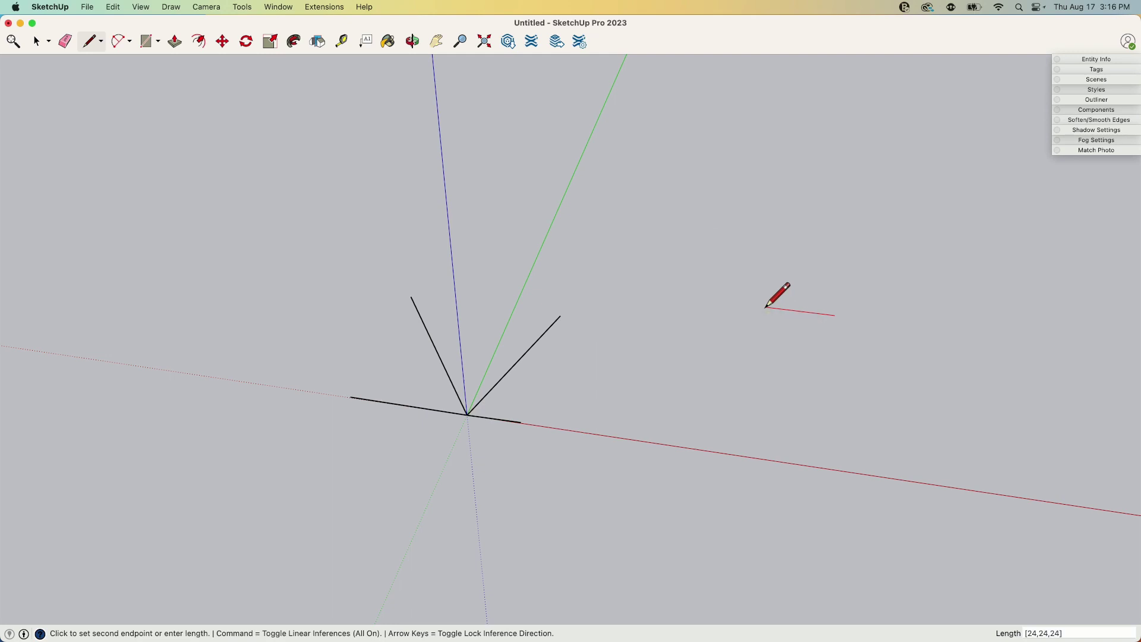
- Finish the free edge on the upper radiating edge's endpoint
{"action": "left_click", "coordinate": [561, 316]}
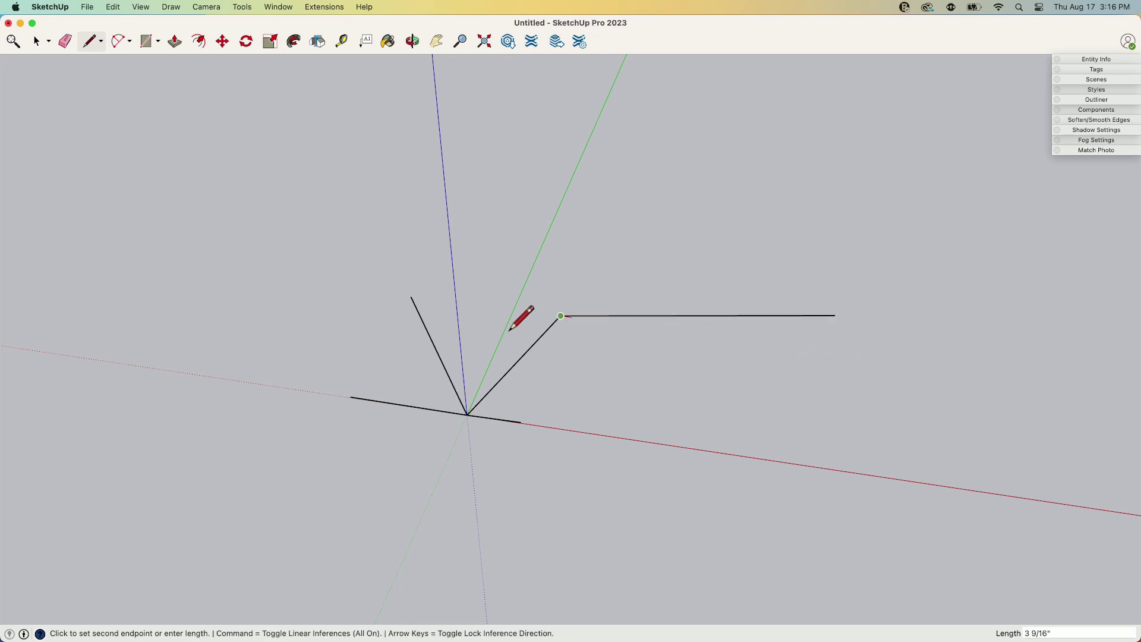
{"action": "key", "text": "space"}
{"action": "middle_click_drag", "start_coordinate": [565, 361], "coordinate": [631, 244]}
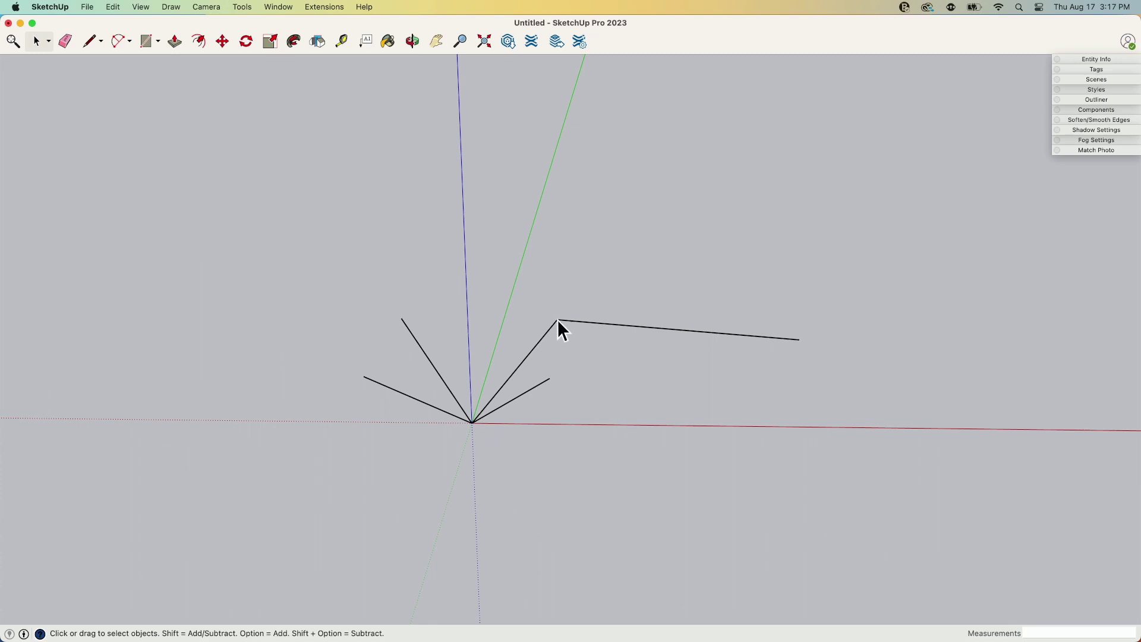
- Chain new edges from the long edge's end: 2' along the red axis, then along green
{"action": "key", "text": "l"}
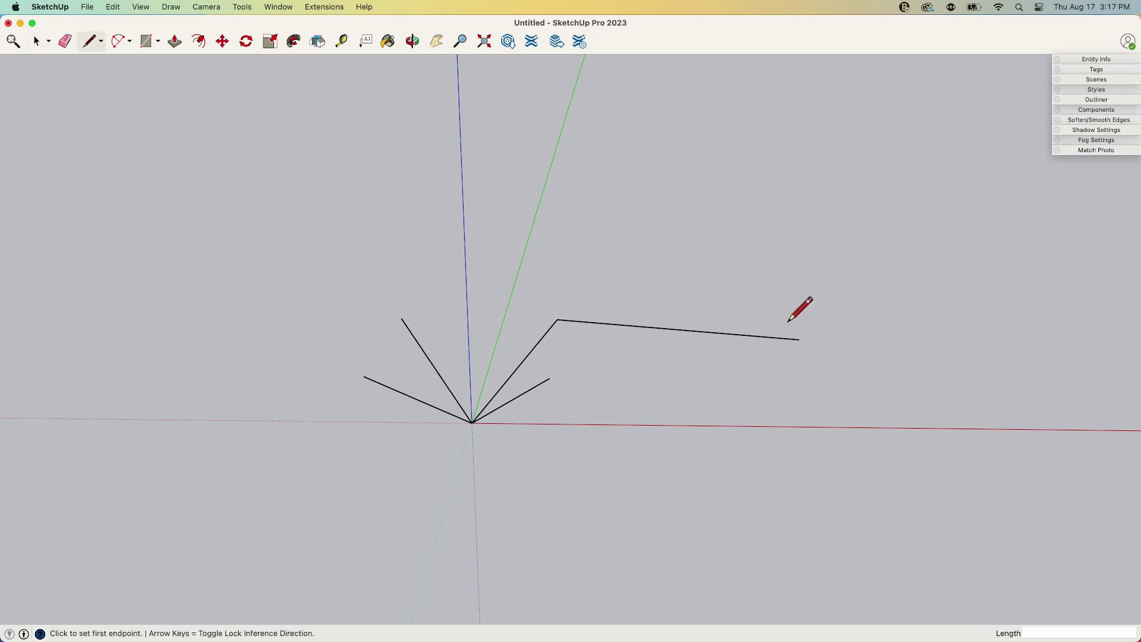
{"action": "left_click", "coordinate": [799, 339]}
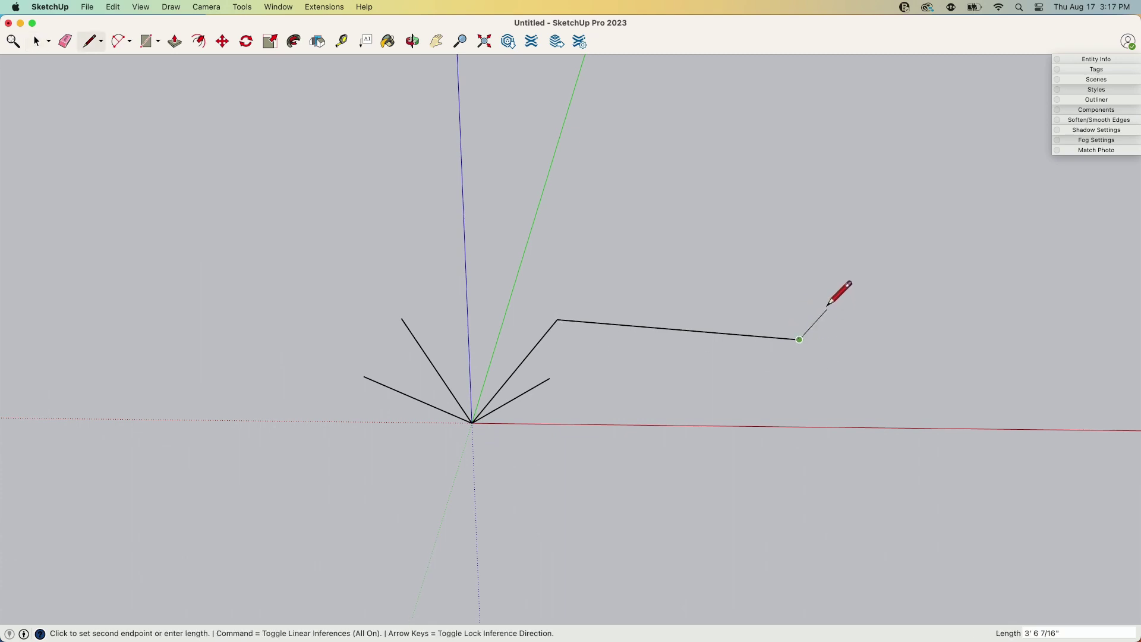
{"action": "middle_click_drag", "start_coordinate": [878, 324], "coordinate": [796, 477]}
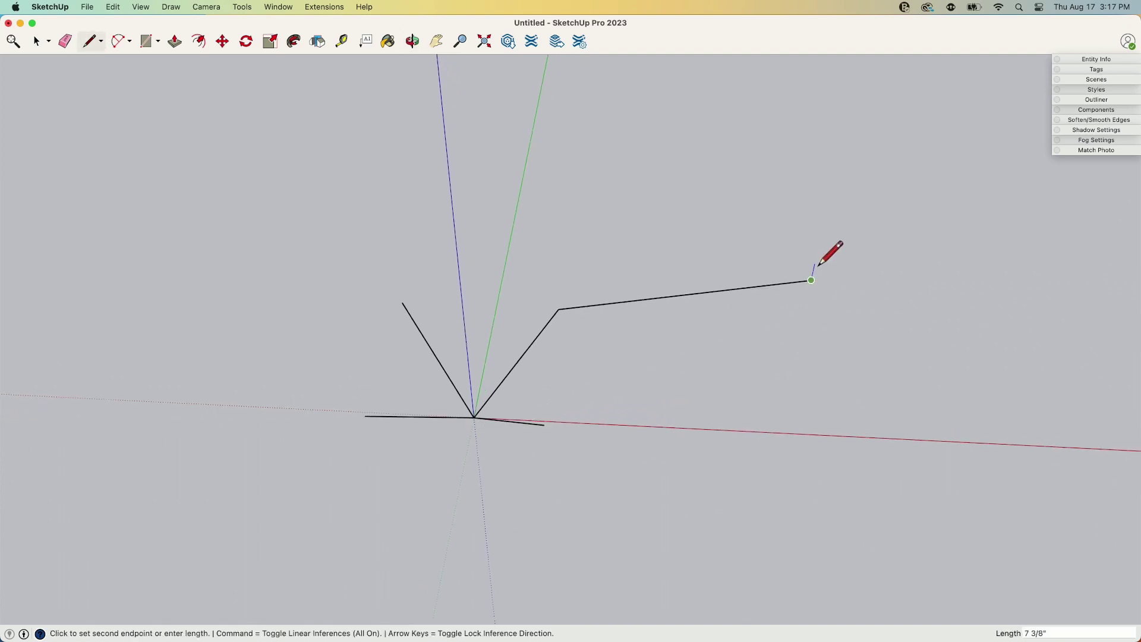
{"action": "left_click", "coordinate": [879, 283]}
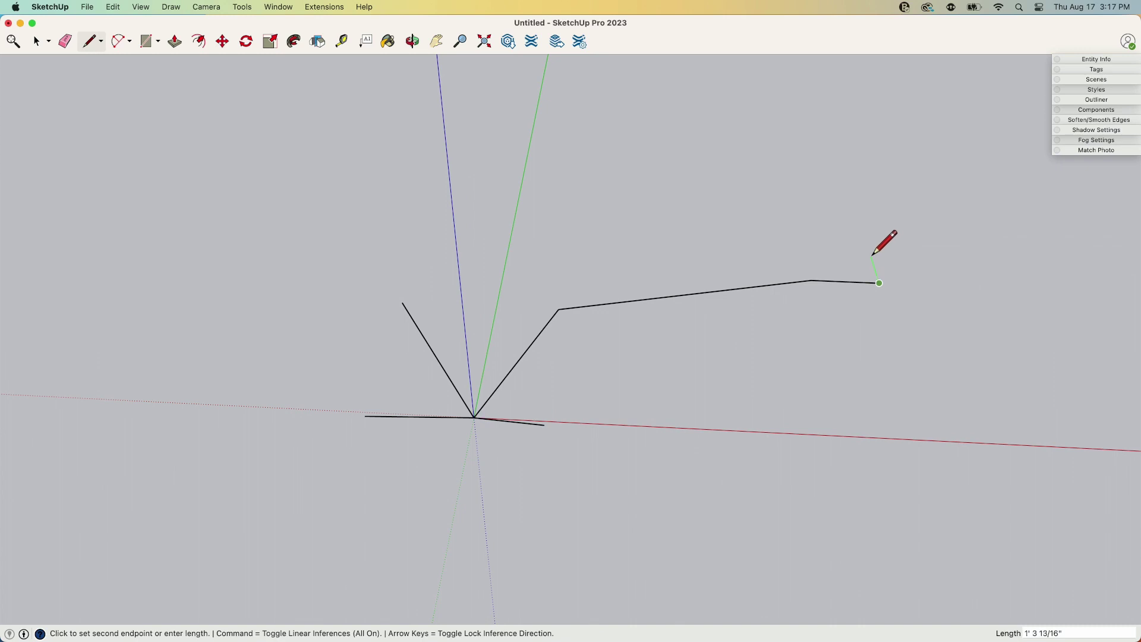
{"action": "left_click", "coordinate": [867, 244]}
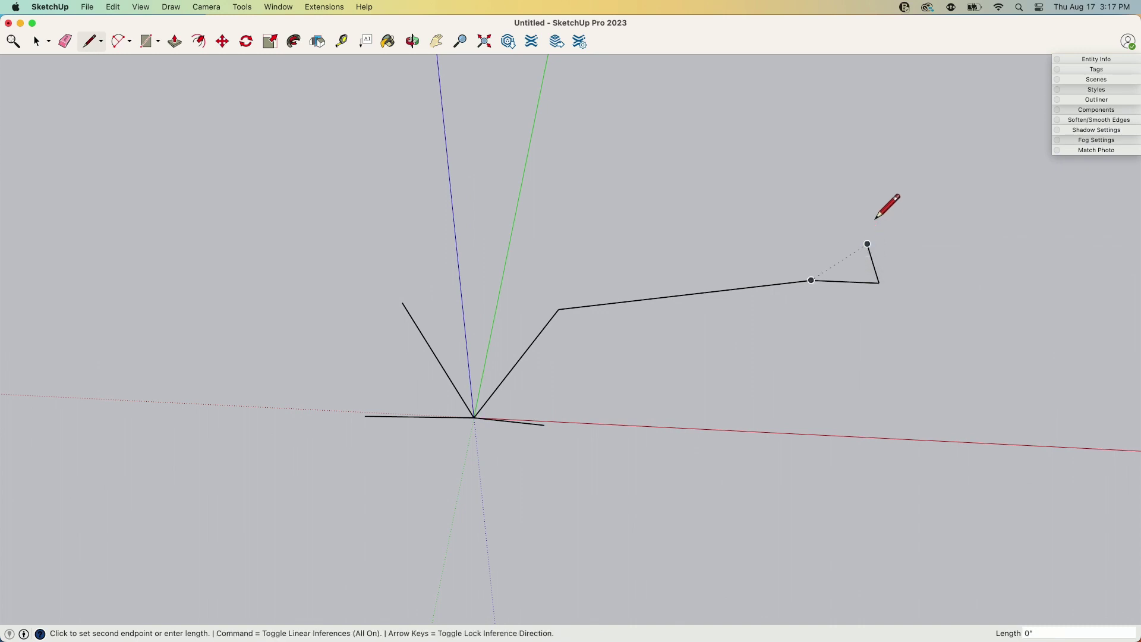
{"action": "middle_click_drag", "start_coordinate": [875, 209], "coordinate": [588, 157]}
- Draw an edge from the chain's existing endpoint to its upper endpoint
{"action": "key", "text": "Escape"}
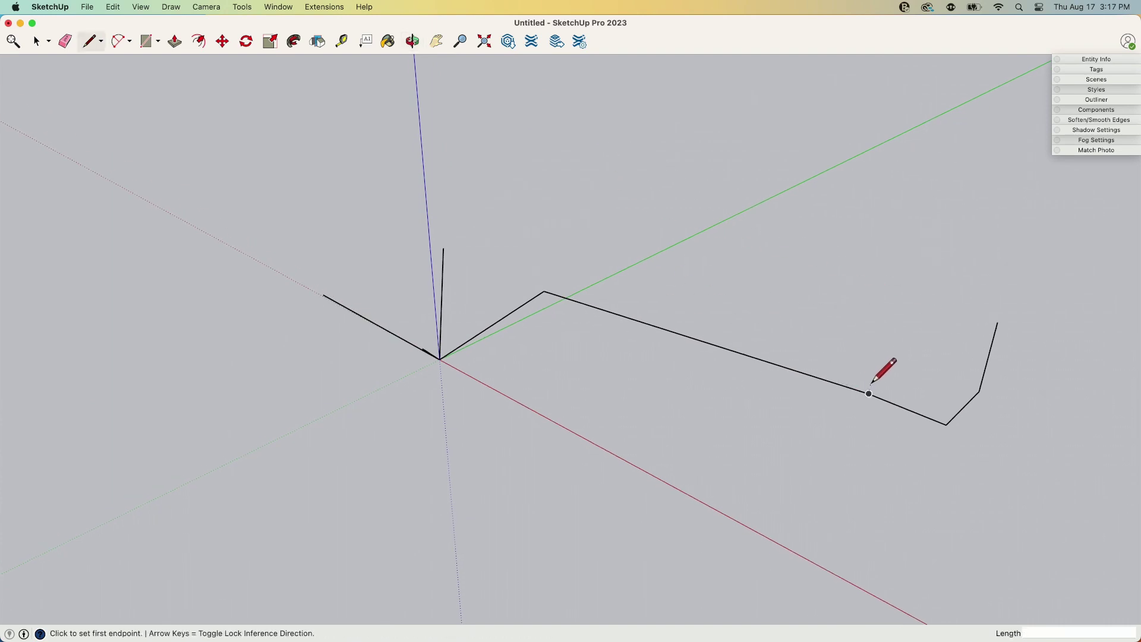
{"action": "left_click", "coordinate": [869, 393]}
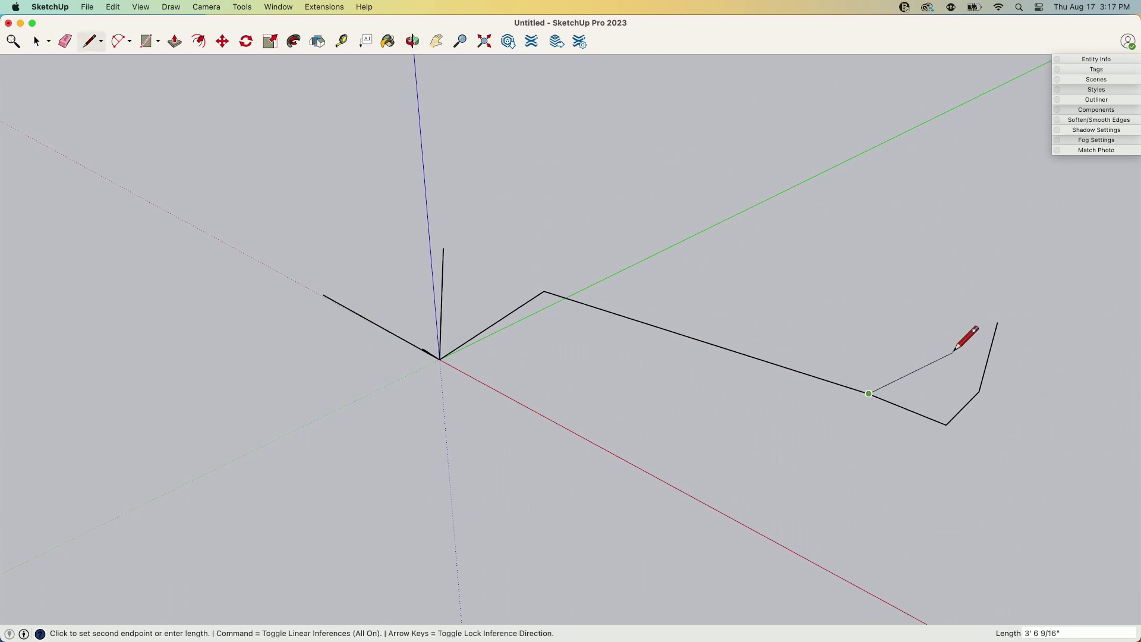
{"action": "type", "text": ",24,24>"}
{"action": "left_click", "coordinate": [998, 322]}
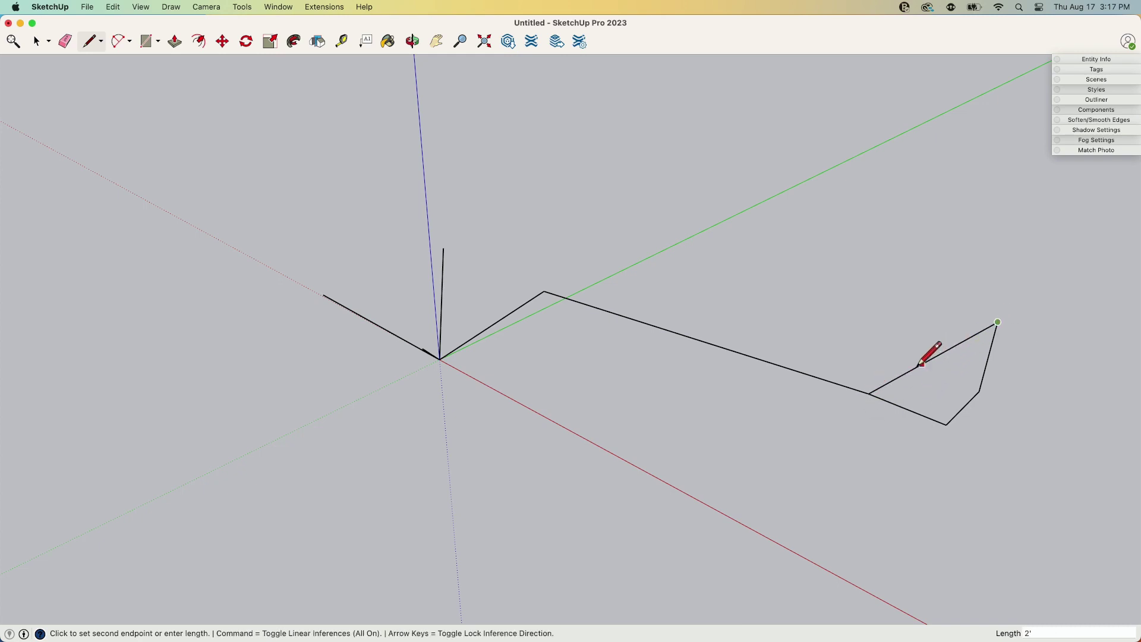
- Erase the three extra short edges at the chain's far end
{"action": "key", "text": "e"}
{"action": "mouse_move", "coordinate": [924, 418]}
{"action": "left_mouse_down"}
{"action": "mouse_move", "coordinate": [945, 415]}
{"action": "mouse_move", "coordinate": [982, 376]}
{"action": "mouse_move", "coordinate": [962, 417]}
{"action": "mouse_move", "coordinate": [891, 422]}
{"action": "left_mouse_up"}
{"action": "mouse_move", "coordinate": [892, 422]}
{"action": "middle_mouse_down"}
{"action": "mouse_move", "coordinate": [975, 458]}
{"action": "mouse_move", "coordinate": [950, 439]}
{"action": "middle_mouse_up"}
- Draw a standalone edge from a free point using relative coordinates <24,24,>
{"action": "key", "text": "l"}
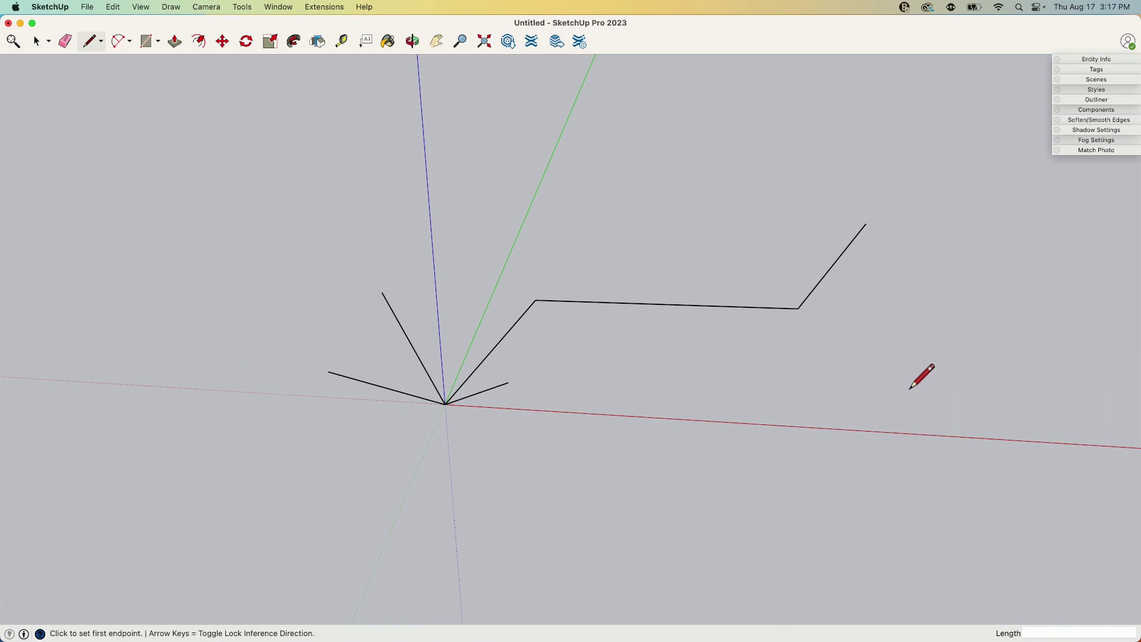
{"action": "left_click", "coordinate": [858, 395]}
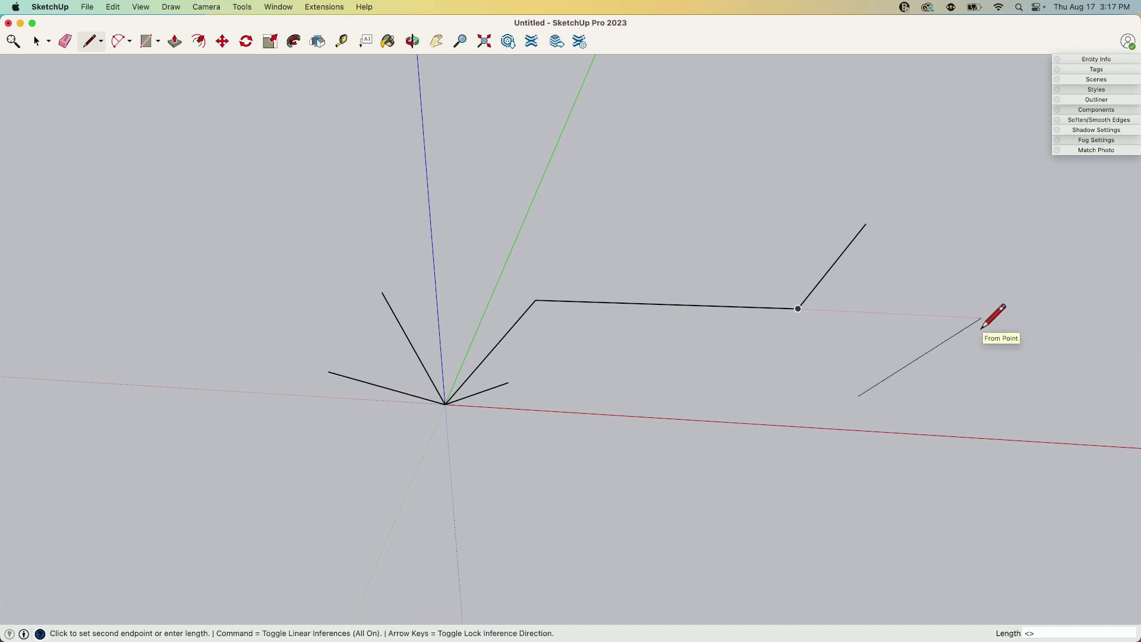
{"action": "type", "text": "24"}
{"action": "key", "text": "Return"}
{"action": "key", "text": "o"}
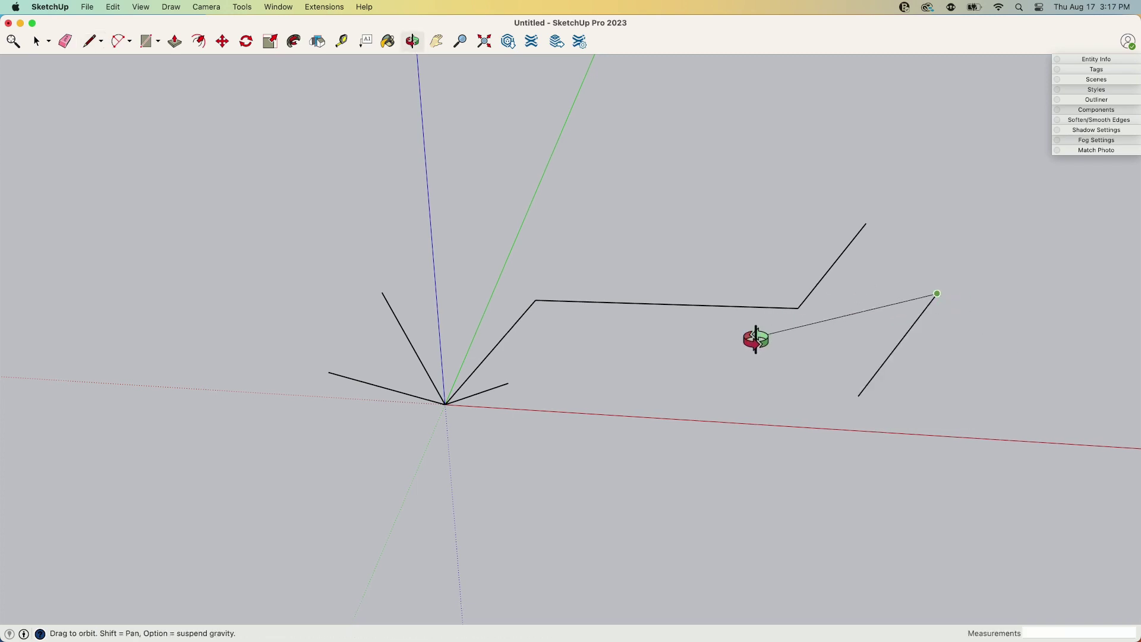
{"action": "middle_click_drag", "start_coordinate": [755, 339], "coordinate": [882, 410]}
{"action": "key", "text": "space"}
{"action": "middle_click_drag", "start_coordinate": [771, 238], "coordinate": [692, 112]}
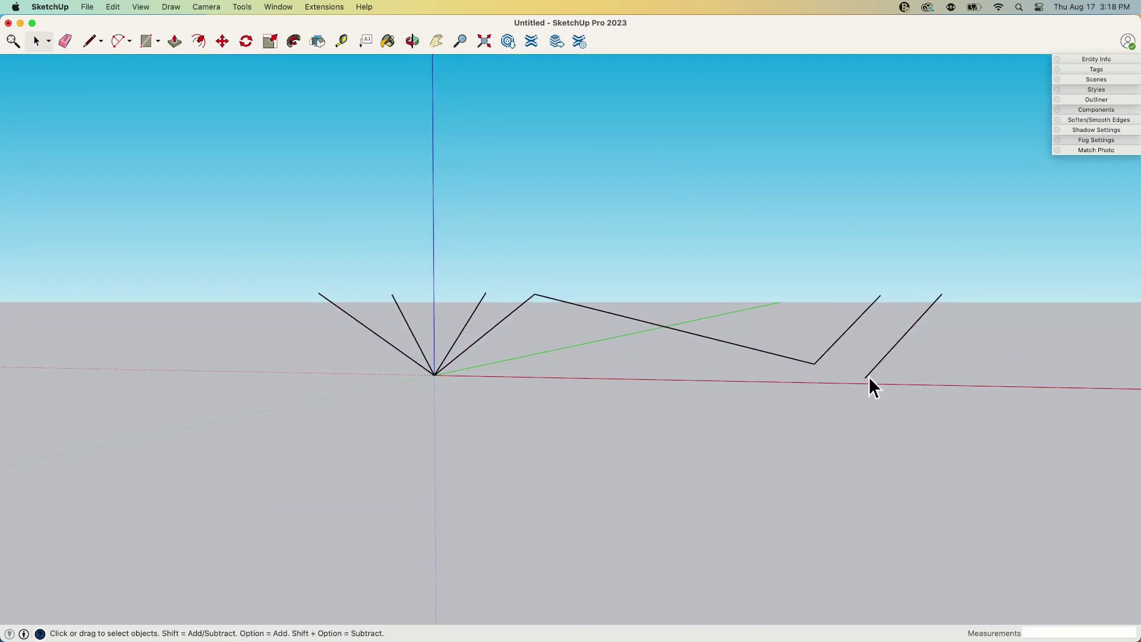
- Draw a second axis-locked free edge, relative <-24,24,24>, between the chain and first free edge
{"action": "mouse_move", "coordinate": [662, 321]}
{"action": "middle_mouse_down"}
{"action": "mouse_move", "coordinate": [854, 456]}
{"action": "mouse_move", "coordinate": [795, 453]}
{"action": "mouse_move", "coordinate": [611, 601]}
{"action": "mouse_move", "coordinate": [693, 568]}
{"action": "mouse_move", "coordinate": [701, 547]}
{"action": "middle_mouse_up"}
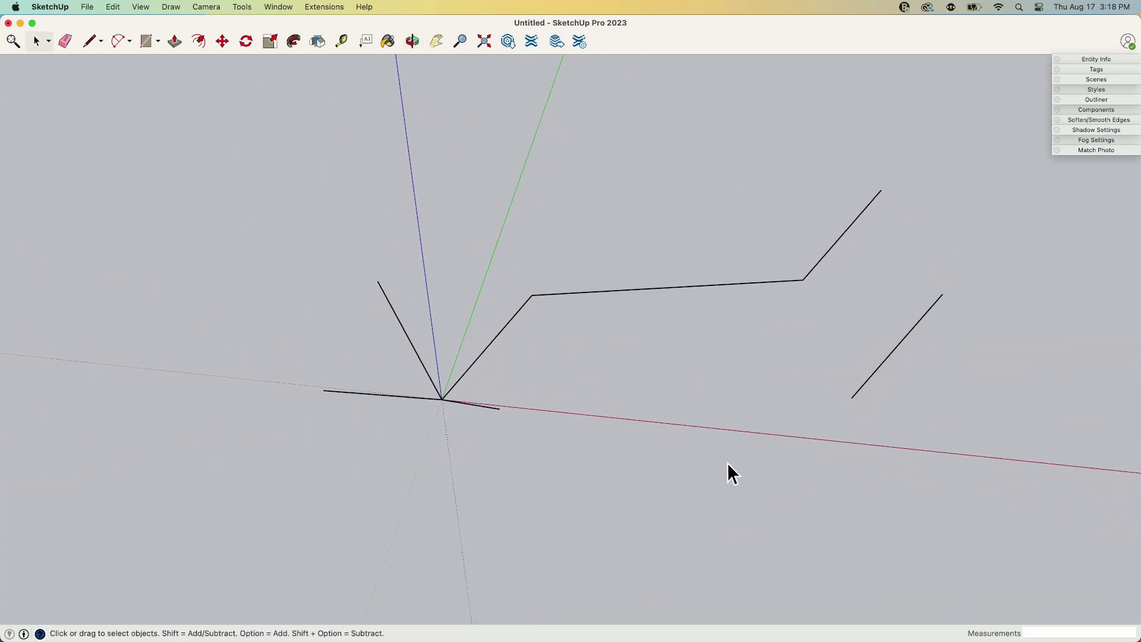
{"action": "left_click", "coordinate": [773, 418]}
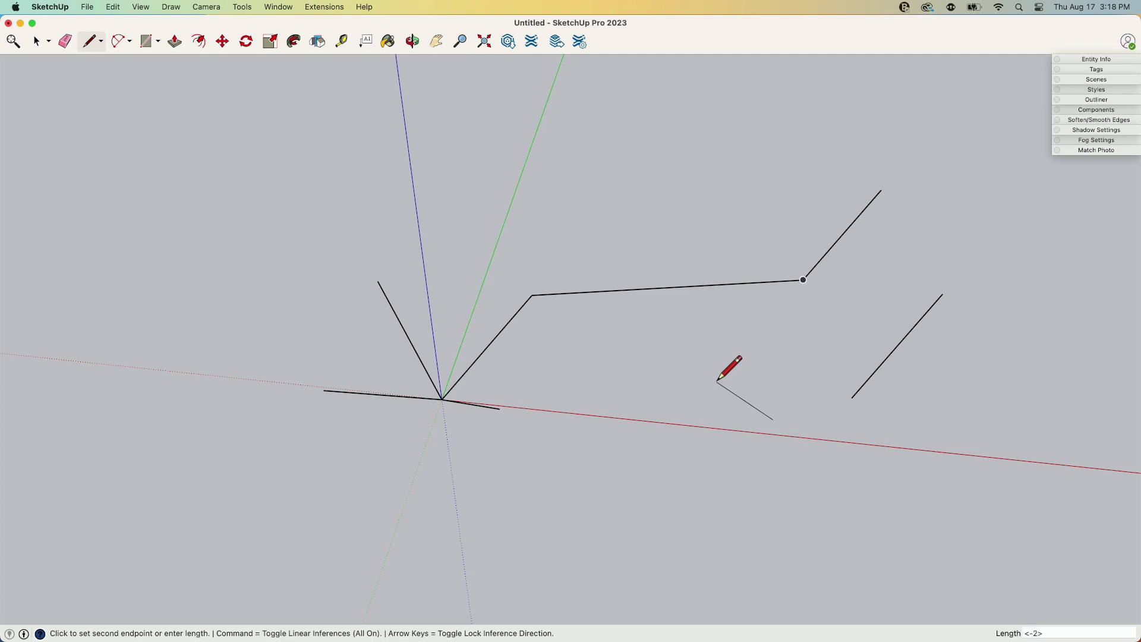
{"action": "key", "text": "shift"}
{"action": "left_click", "coordinate": [720, 329]}
{"action": "key", "text": "space"}
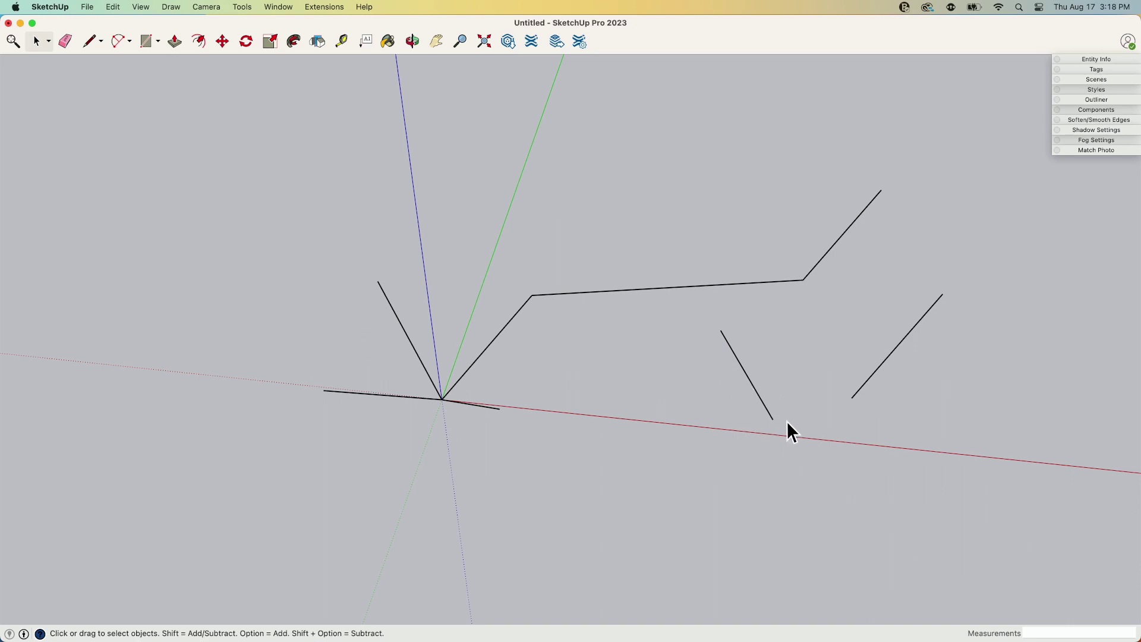
{"action": "middle_click_drag", "start_coordinate": [846, 501], "coordinate": [618, 191]}
{"action": "left_click_drag", "start_coordinate": [618, 191], "coordinate": [874, 519]}
{"action": "key", "text": "space"}
{"action": "middle_click_drag", "start_coordinate": [718, 385], "coordinate": [636, 243]}
{"action": "left_click_drag", "start_coordinate": [636, 242], "coordinate": [578, 321]}
{"action": "key", "text": "space"}
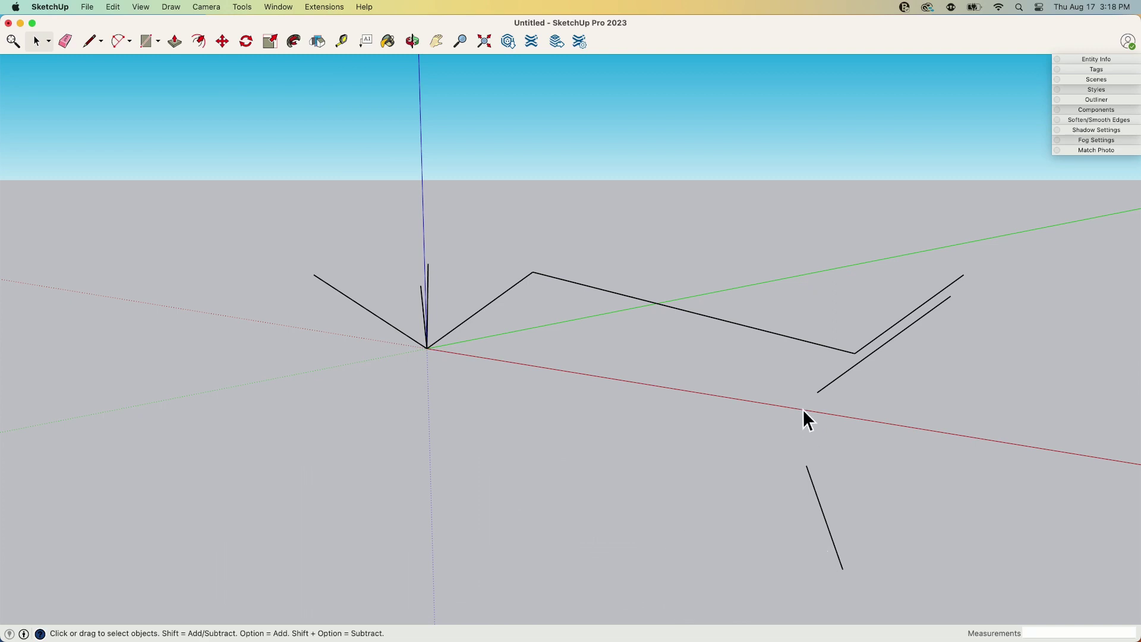
{"action": "middle_click_drag", "start_coordinate": [375, 351], "coordinate": [323, 344]}
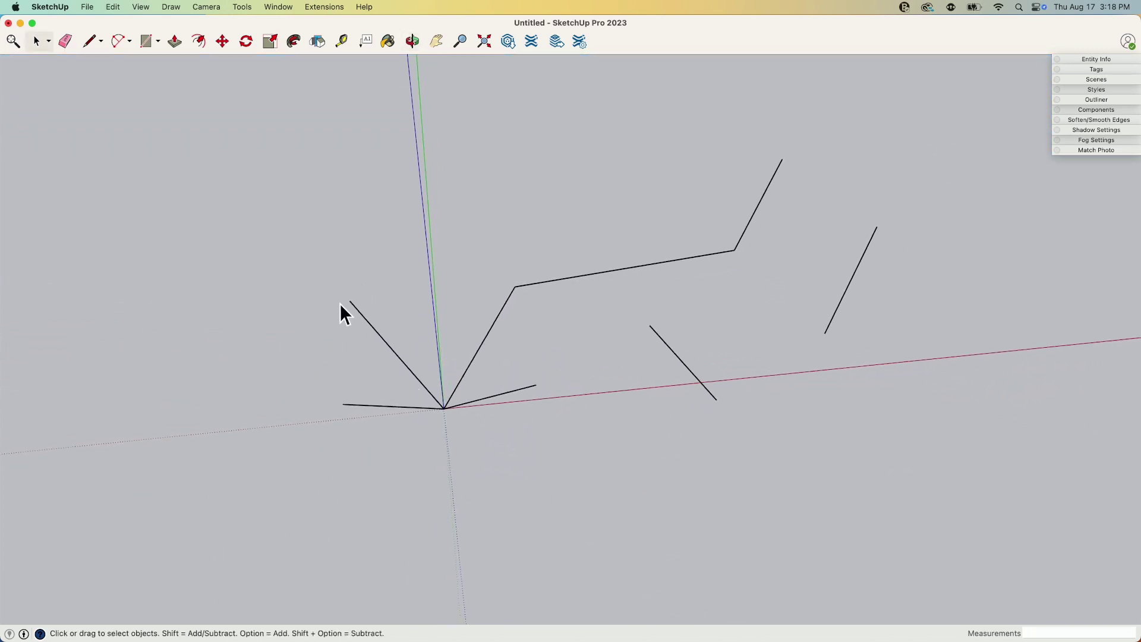
{"action": "middle_click_drag", "start_coordinate": [576, 361], "coordinate": [625, 444]}
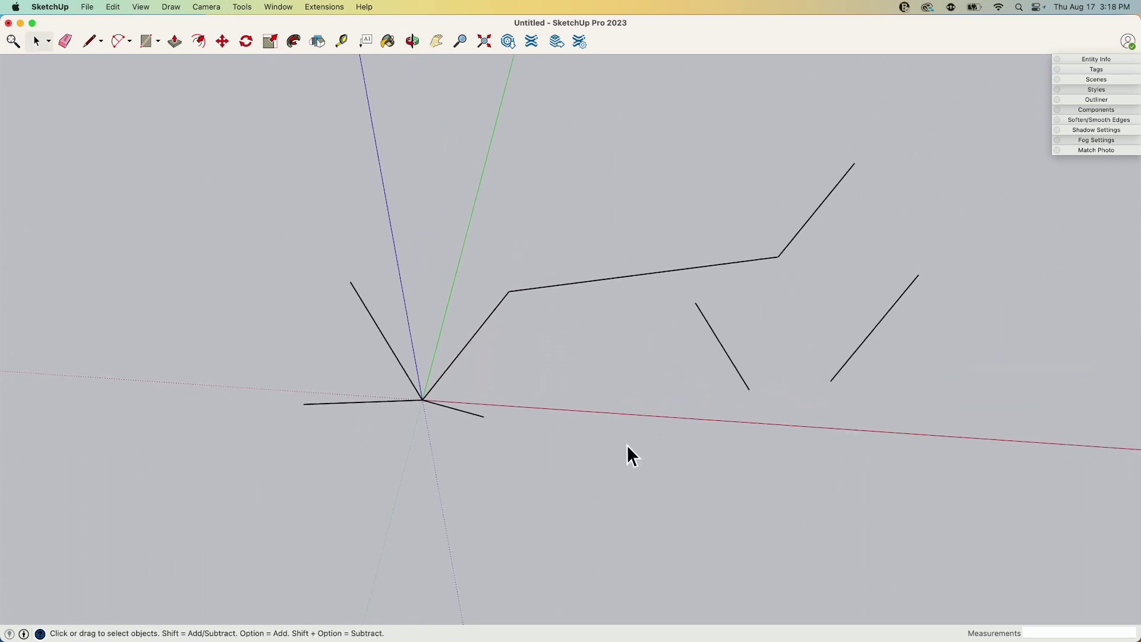